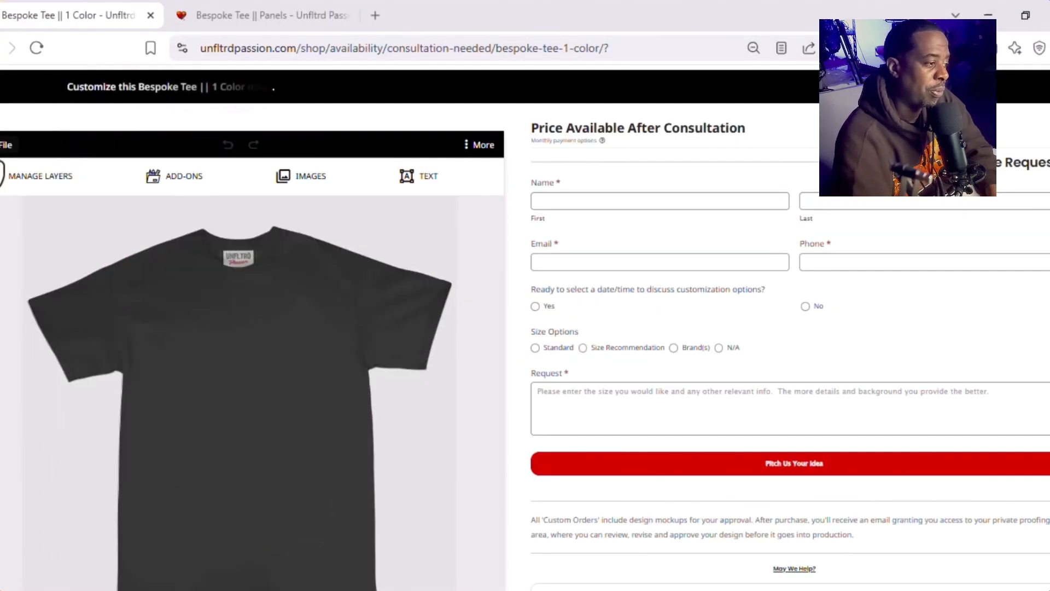
left_click(1, 147)
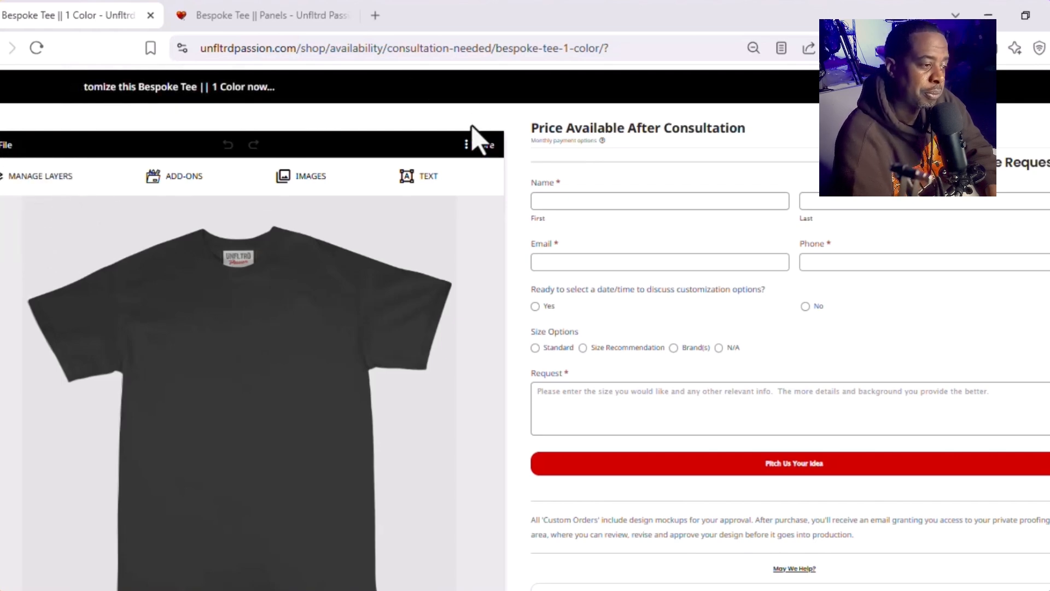
mouse_move(472, 159)
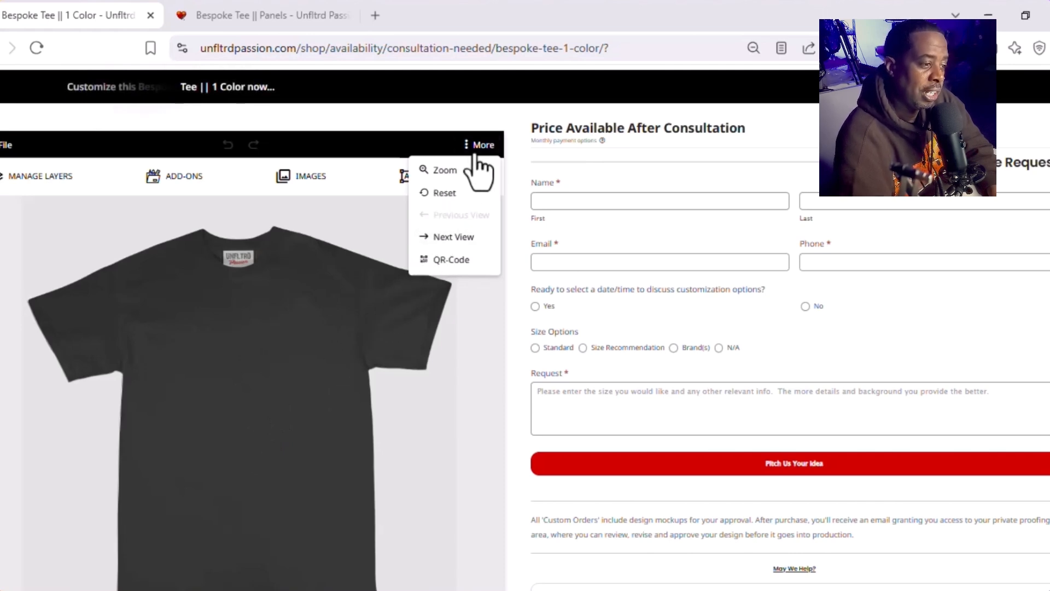
Step: Look through the tee's front, back and label views, and return to the front view
scroll(244, 445, "down", 3)
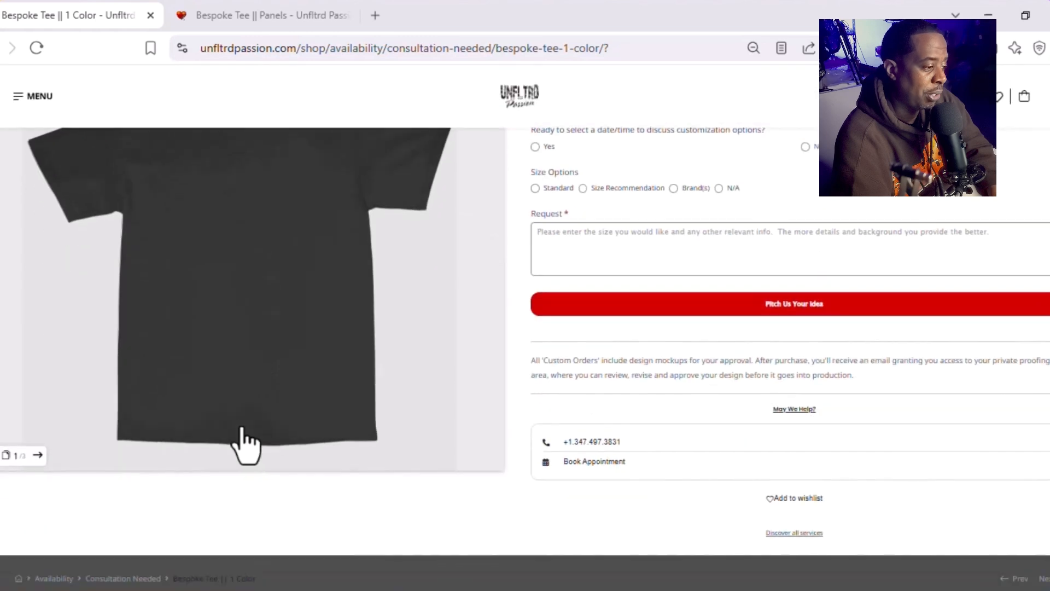
scroll(254, 433, "up", 1)
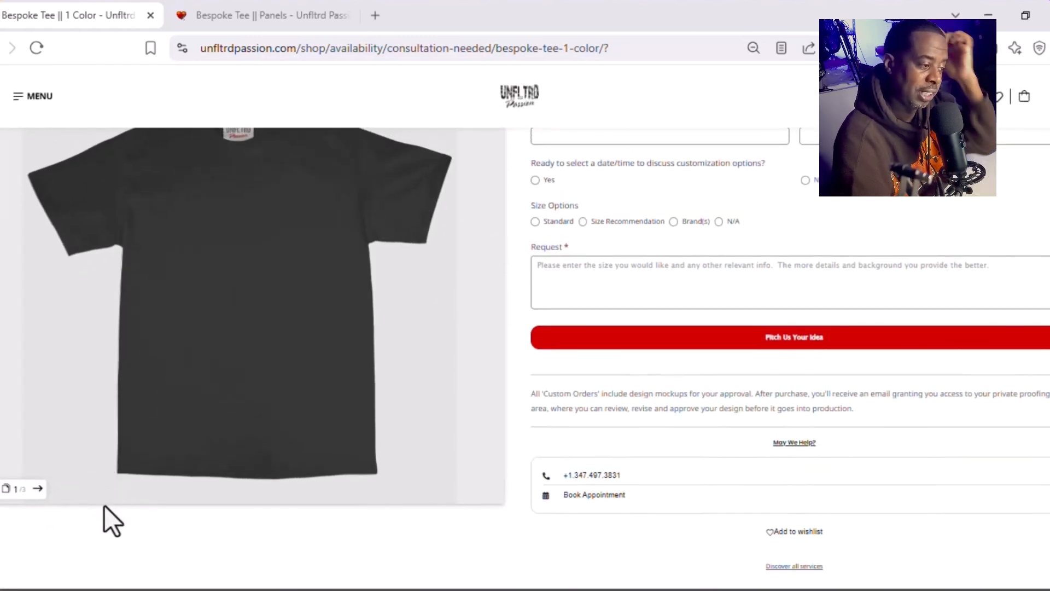
left_click(38, 488)
scroll(206, 412, "up", 1)
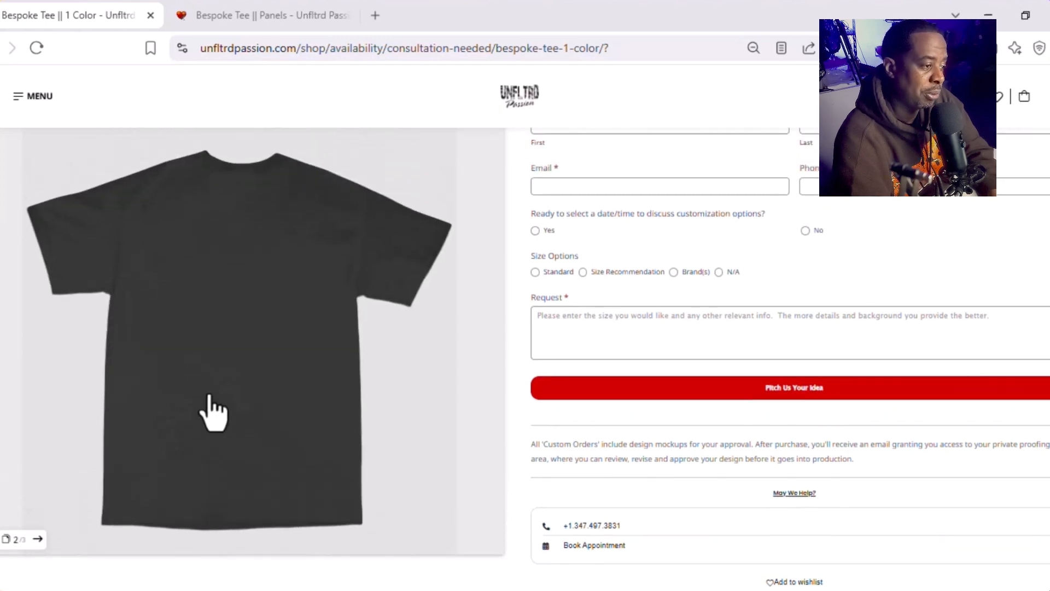
left_click(39, 542)
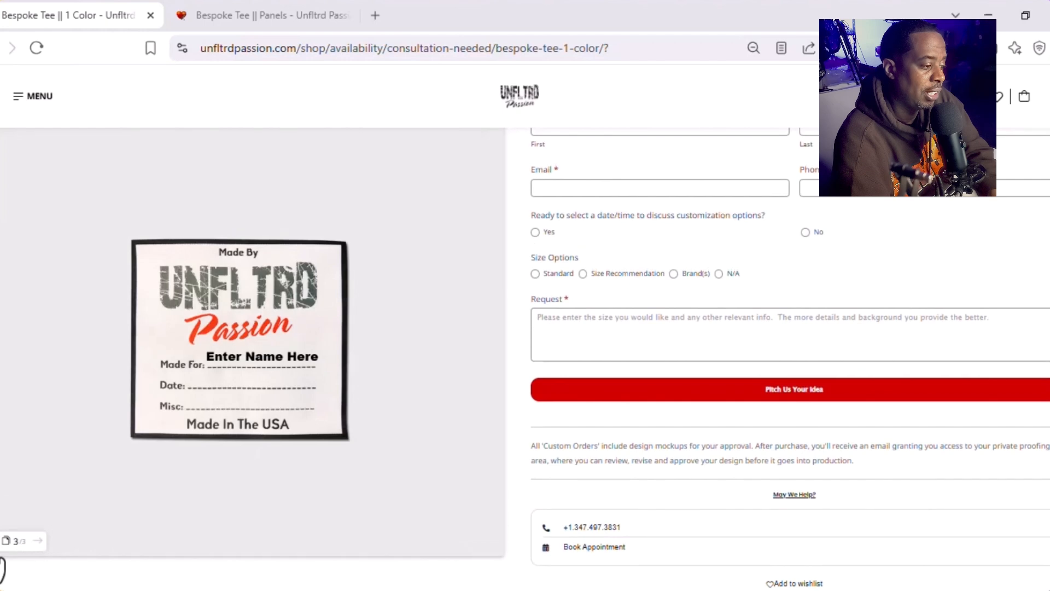
left_click(0, 541)
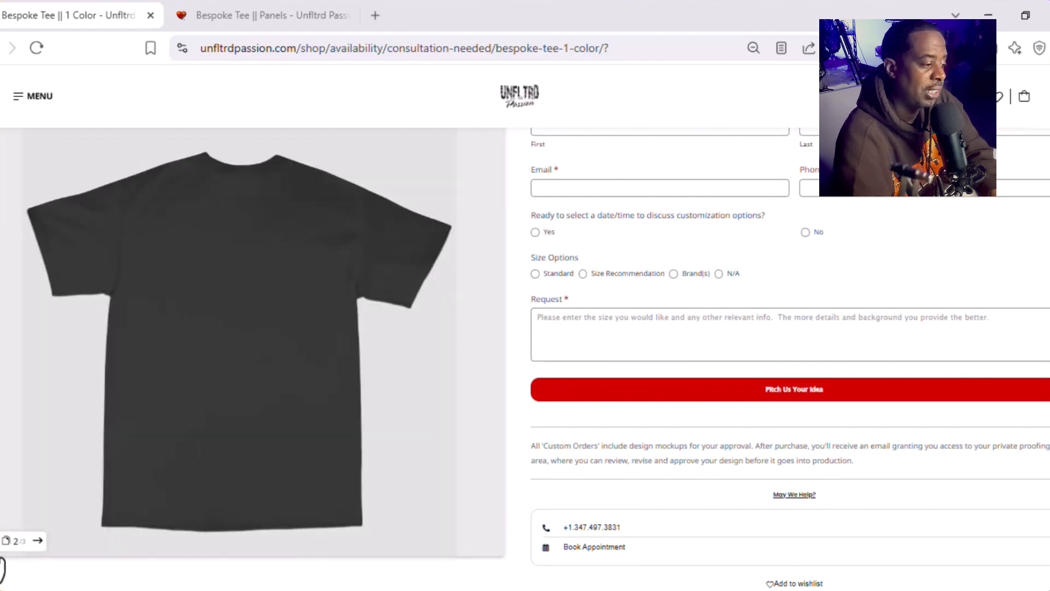
left_click(1, 543)
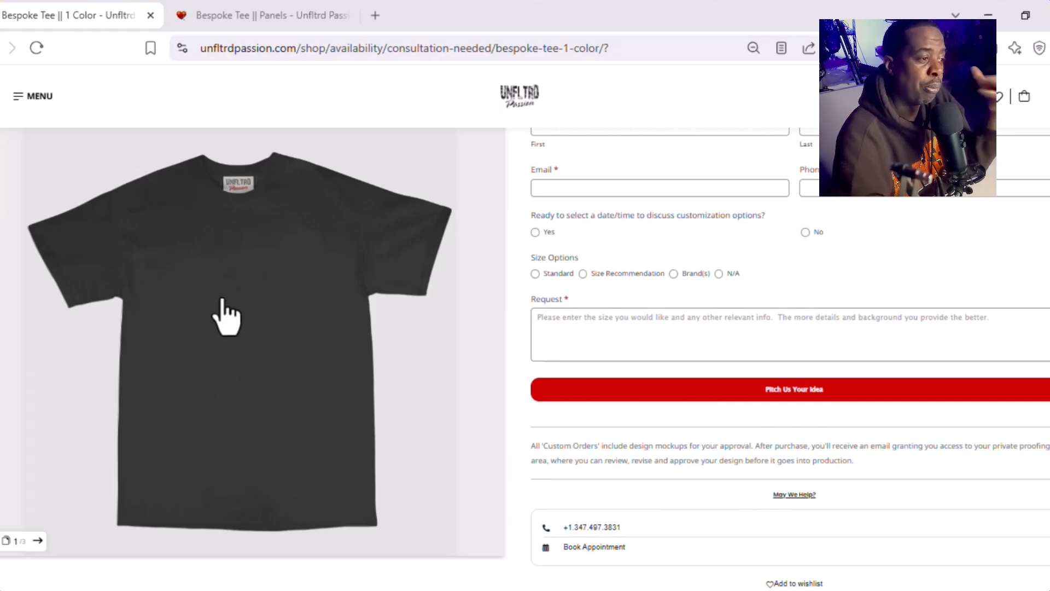
scroll(193, 334, "up", 1)
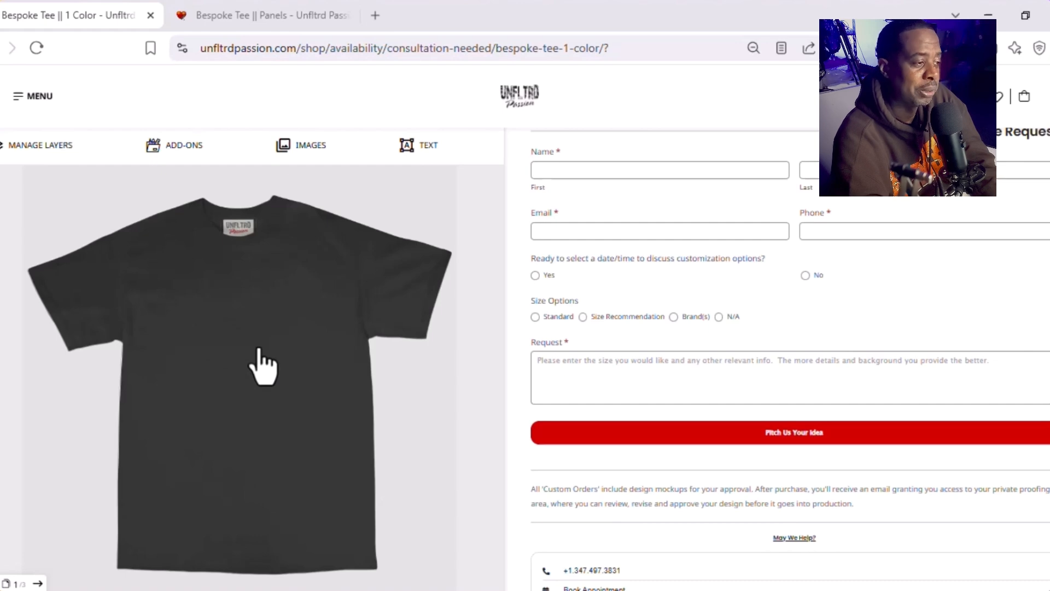
scroll(262, 366, "up", 1)
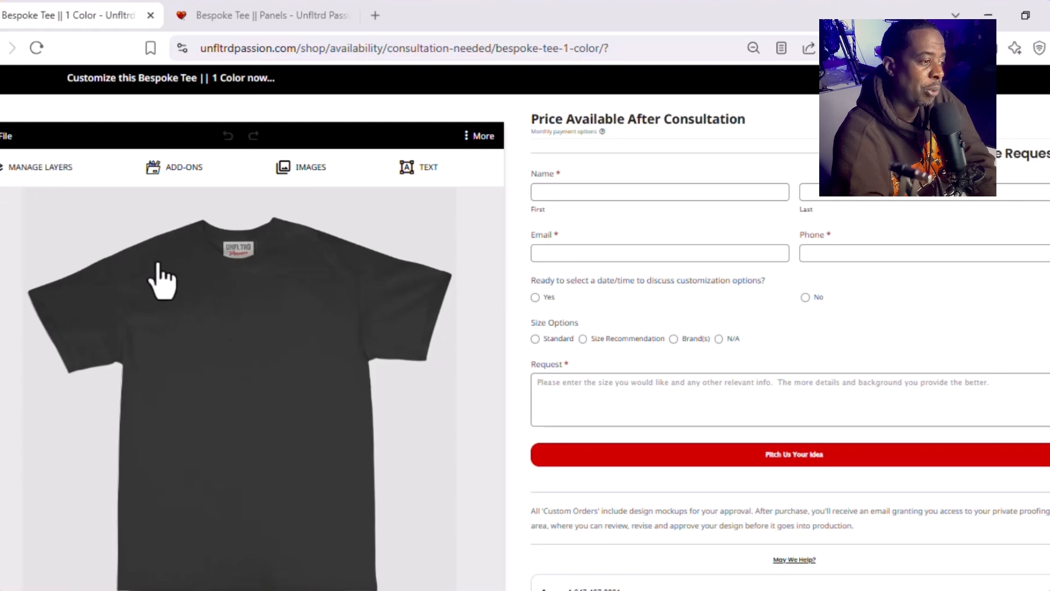
scroll(234, 295, "up", 1)
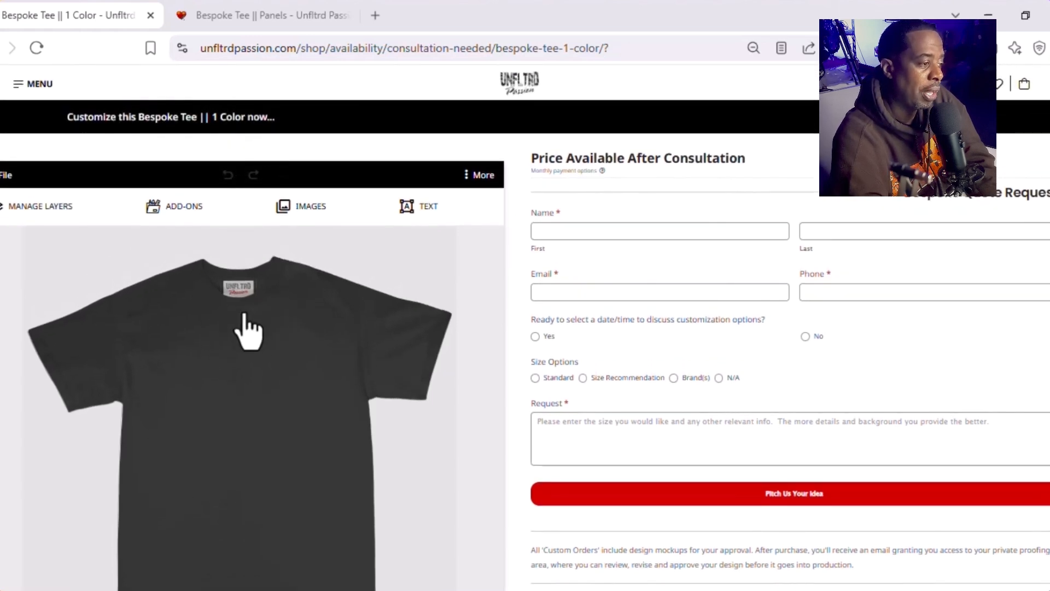
Step: Open the layer manager and move it beside the shirt preview, clear of the design area
scroll(244, 315, "down", 1)
left_click(23, 197)
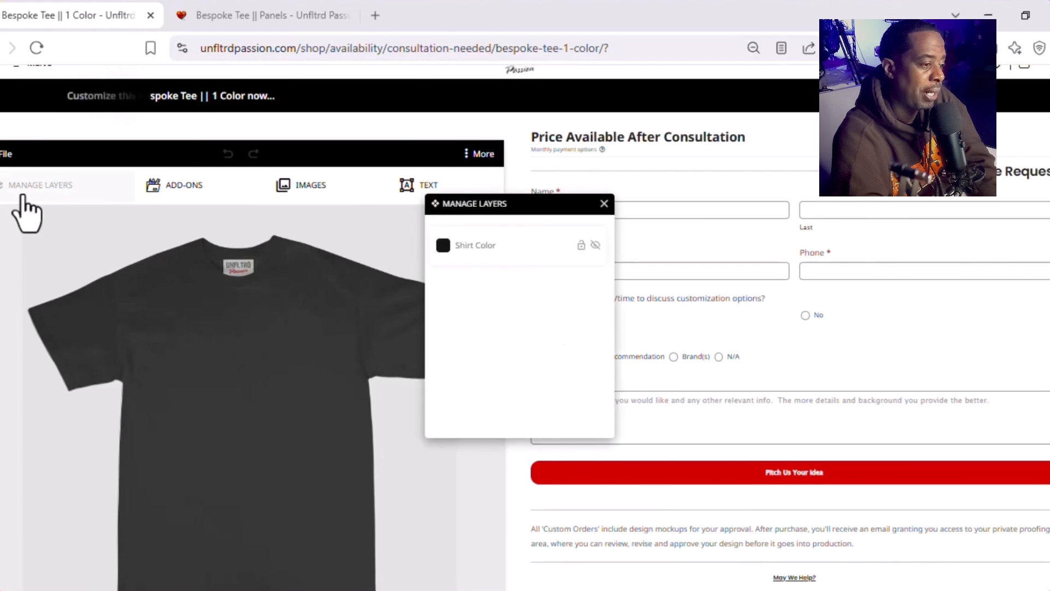
left_click_drag(476, 199, 562, 150)
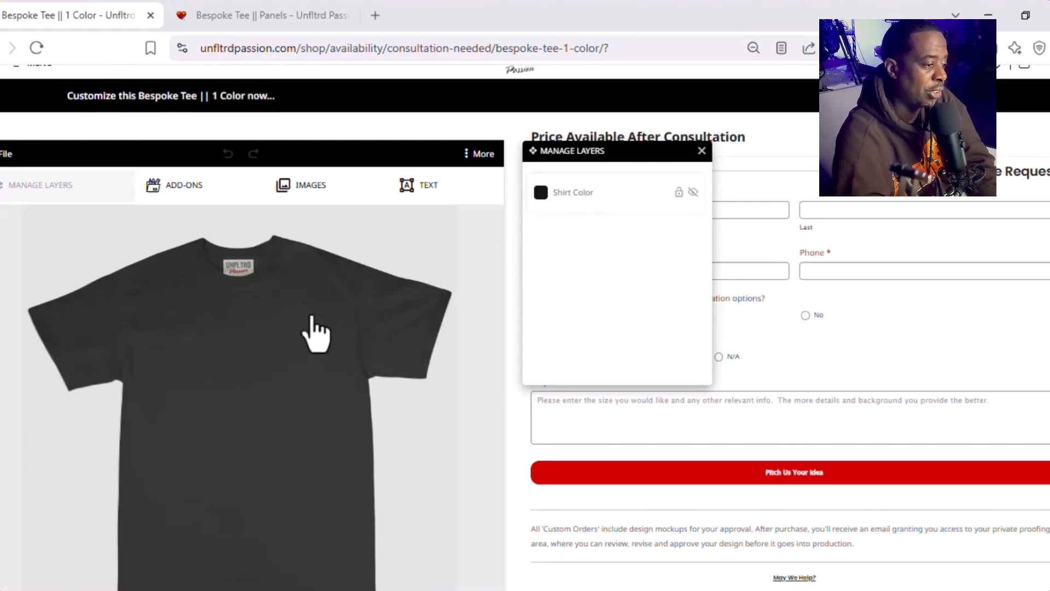
Step: Select the shirt in the preview and change its fill color to black
left_click(219, 398)
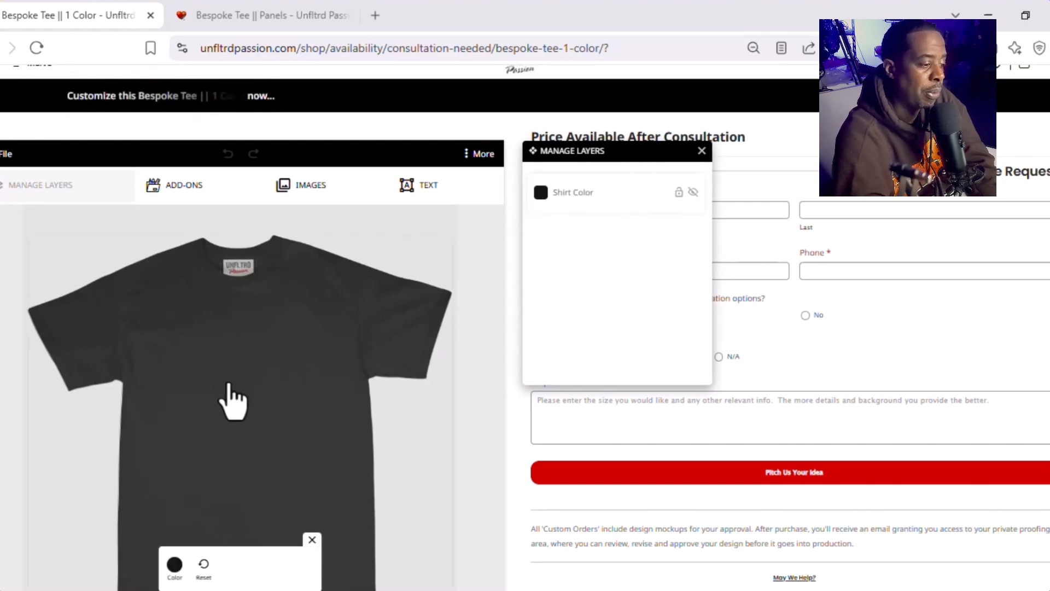
left_click(175, 565)
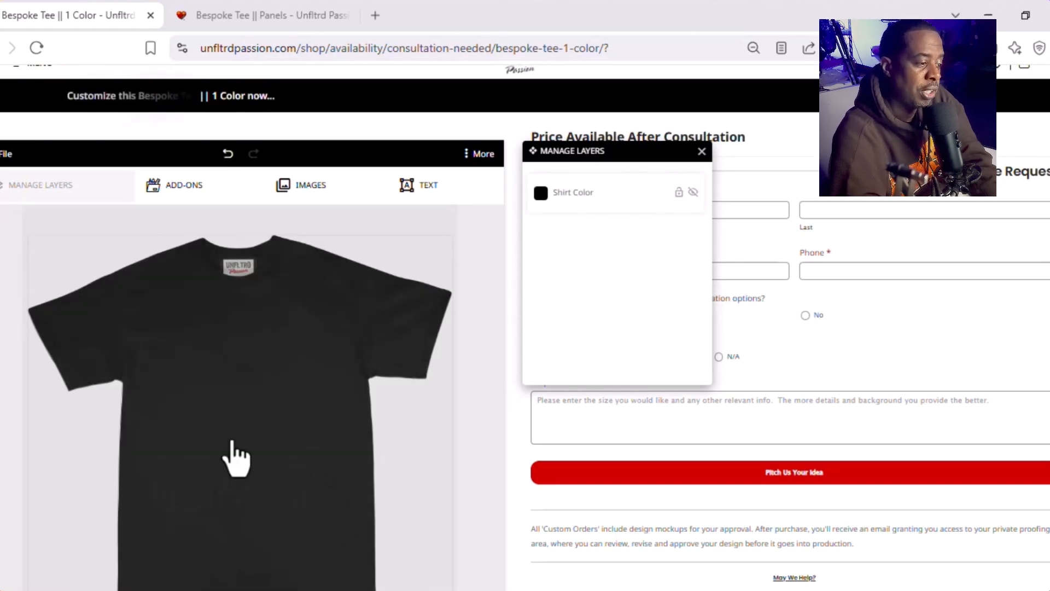
left_click(233, 440)
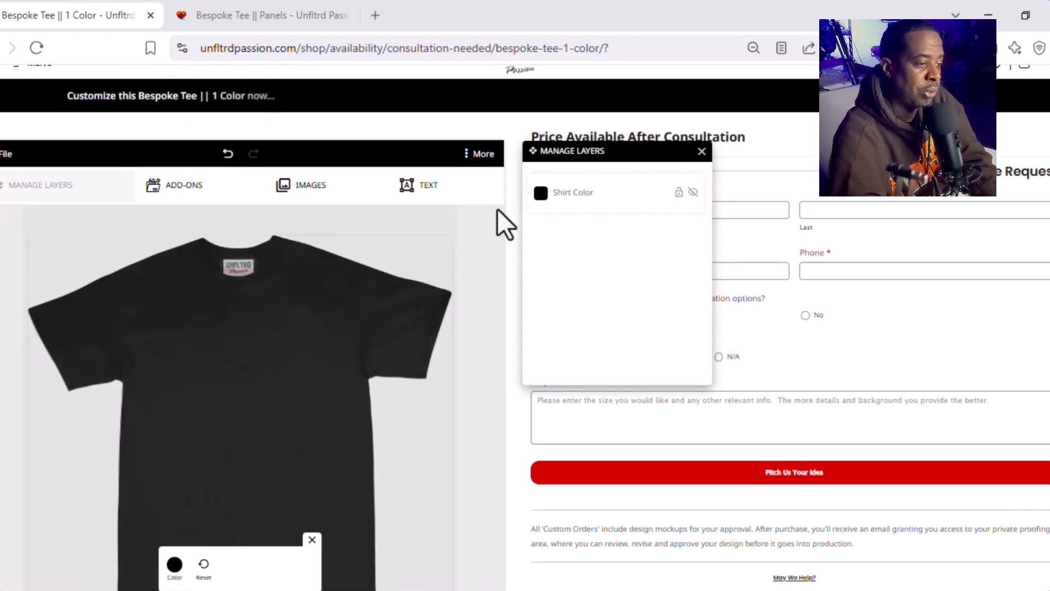
Step: Expand the Shirt Color layer's color picker and set the shirt to bright red, #eb3030
left_click(542, 193)
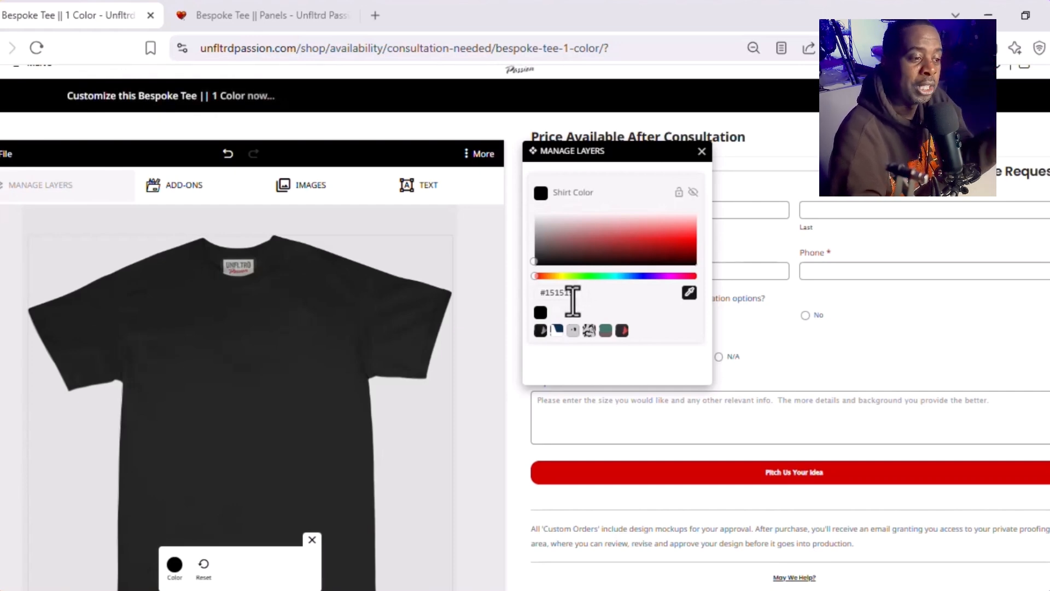
left_click(619, 241)
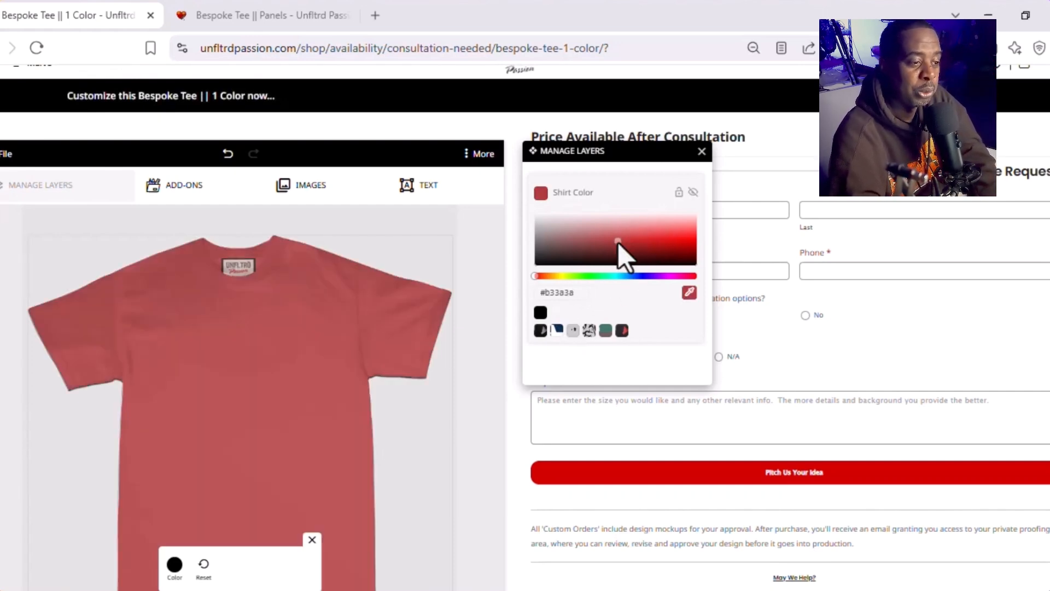
left_click(655, 238)
left_click(668, 236)
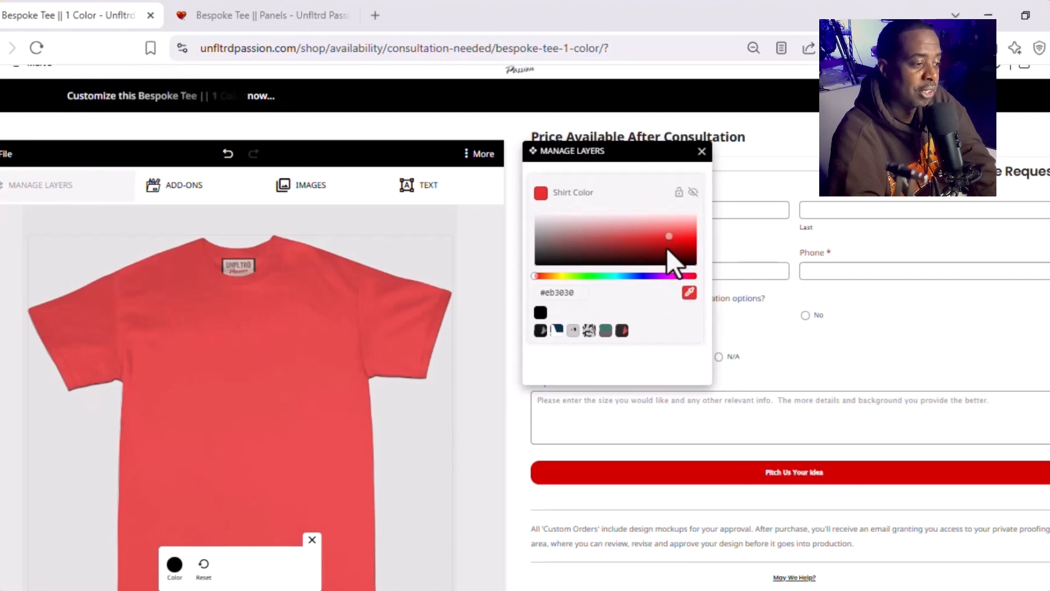
Step: Try different shades for the shirt and shift its hue to a light yellow-green
left_click(626, 262)
left_click(650, 259)
left_click_drag(674, 229, 622, 236)
left_click(586, 277)
left_click(569, 277)
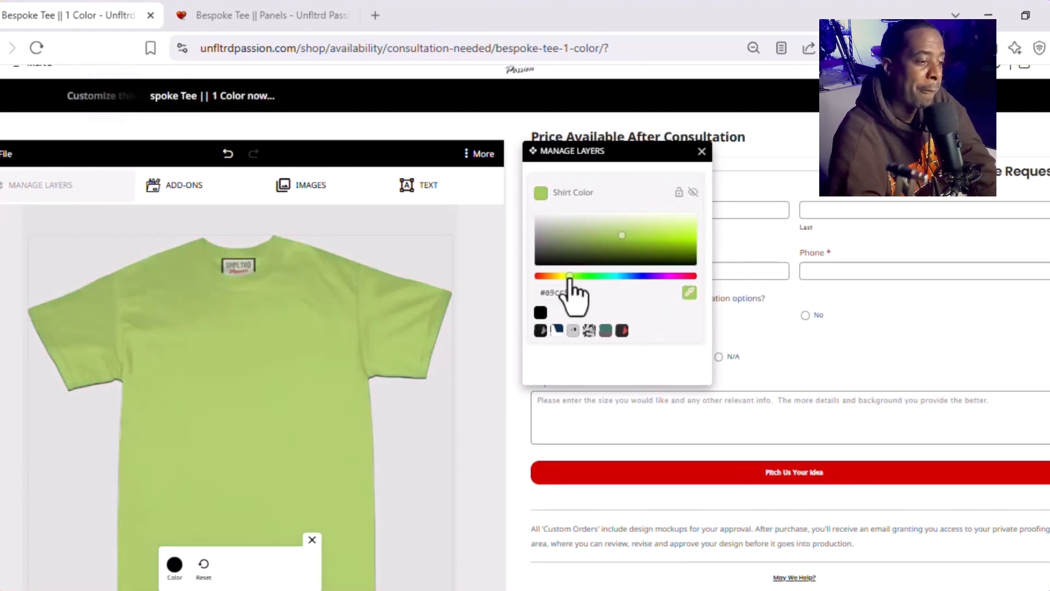
Step: Darken and mute the shirt color to an olive shade, and shift its hue to dark green
left_click(559, 277)
left_click(598, 246)
mouse_move(557, 246)
left_mouse_down()
mouse_move(598, 229)
mouse_move(608, 268)
mouse_move(571, 258)
left_mouse_up()
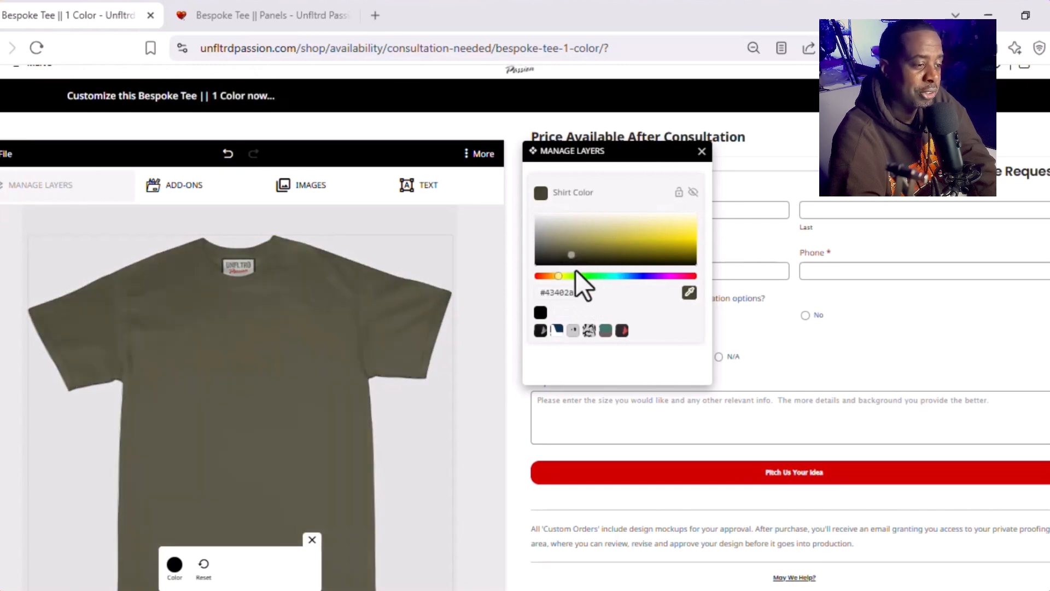
left_click(584, 276)
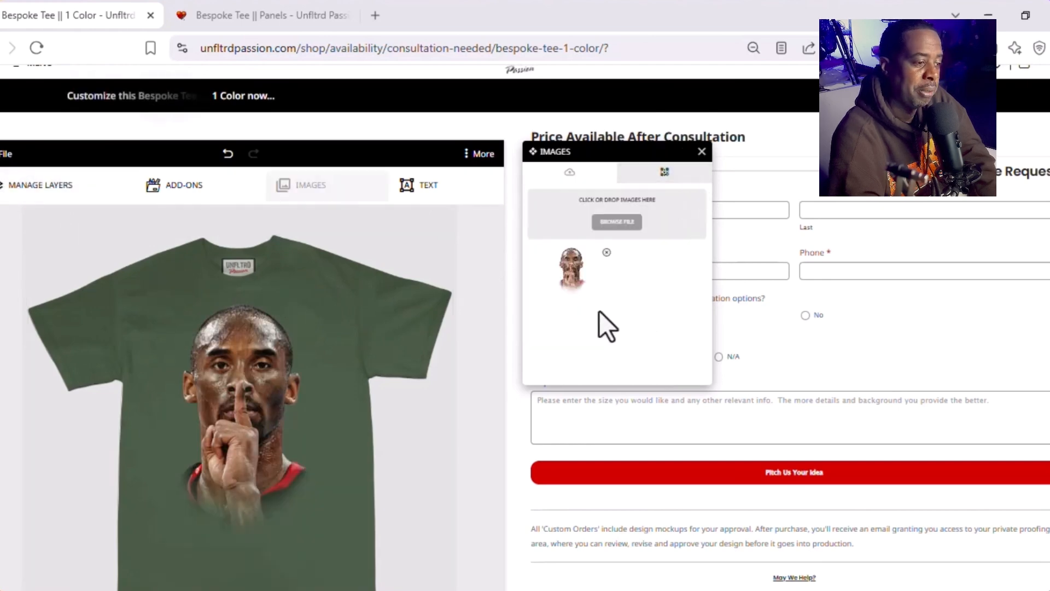
Step: Select the portrait image on the shirt, try enlarging it to a scale of 1.1, and restore its scale to 1
left_click(218, 417)
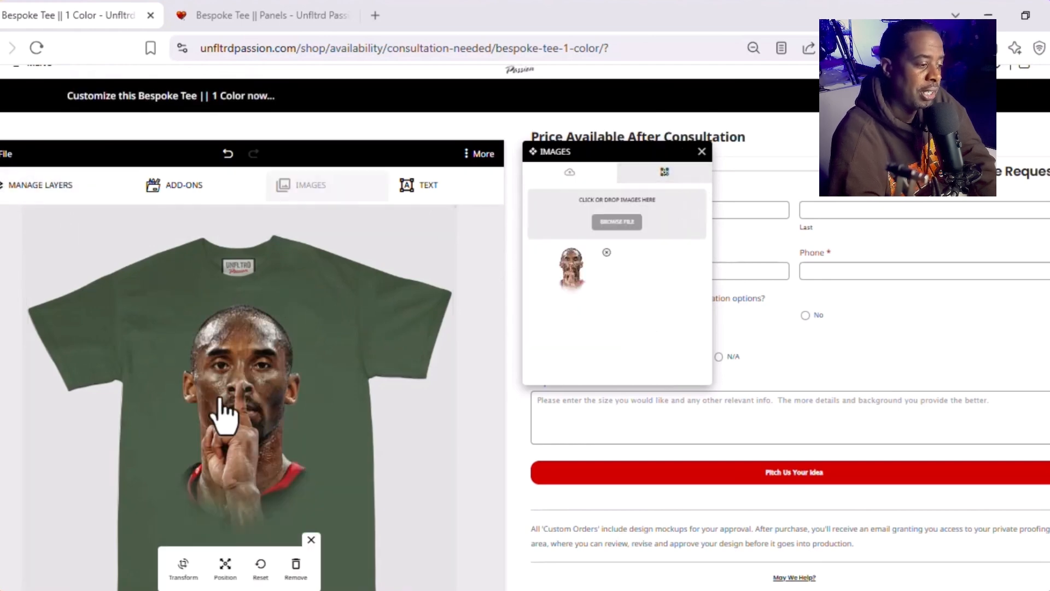
left_click(183, 569)
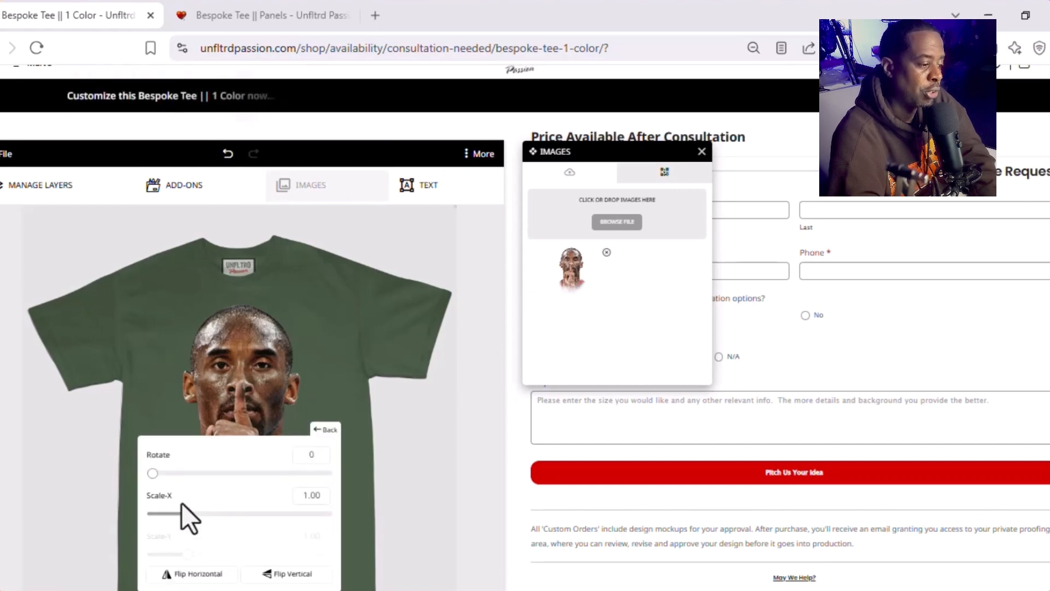
left_click_drag(153, 475, 129, 485)
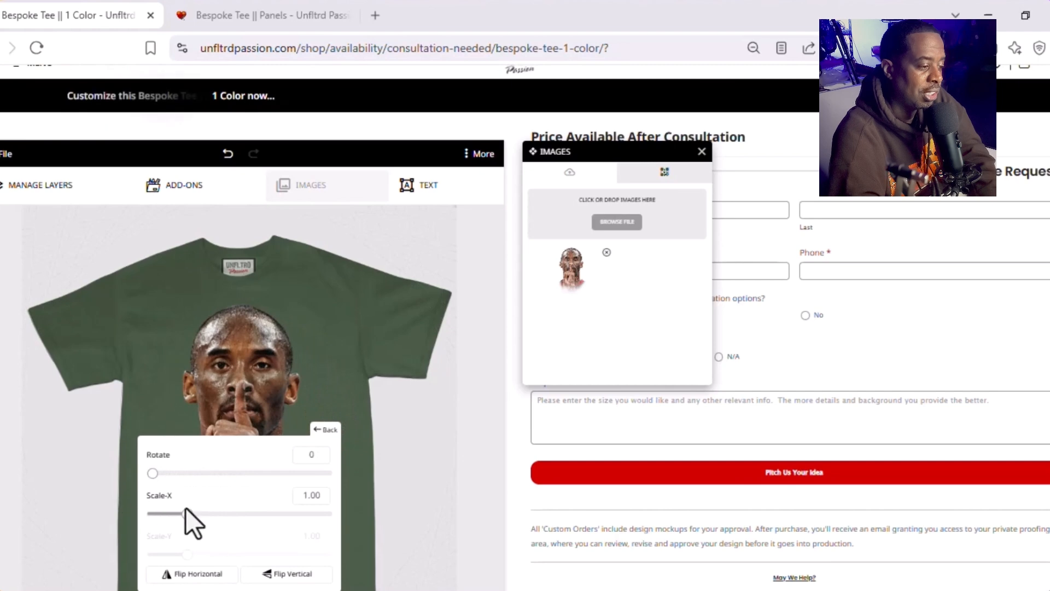
mouse_move(187, 513)
left_mouse_down()
mouse_move(228, 514)
mouse_move(190, 514)
left_mouse_up()
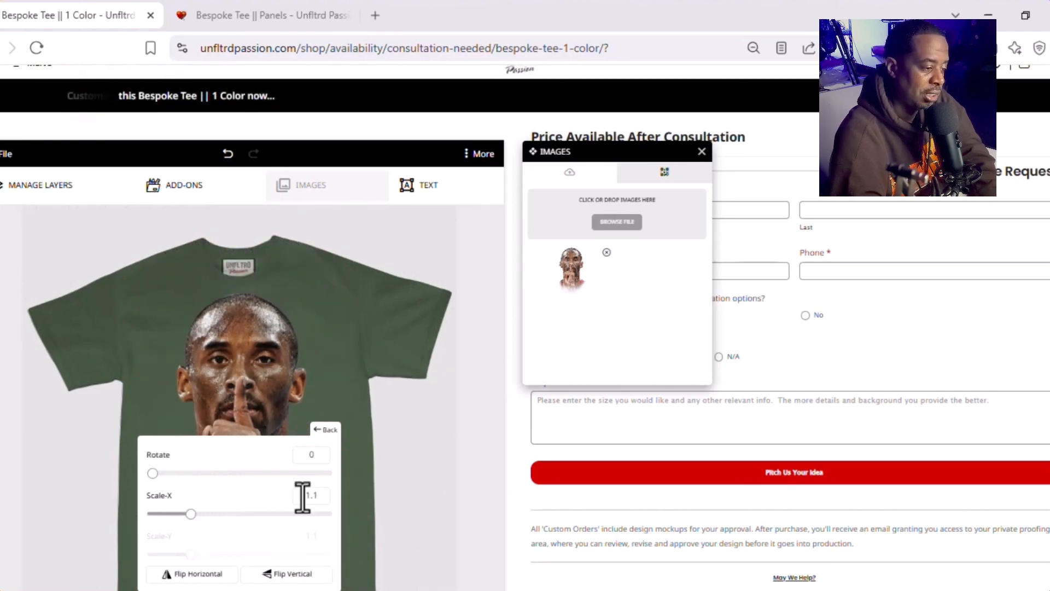
type("1")
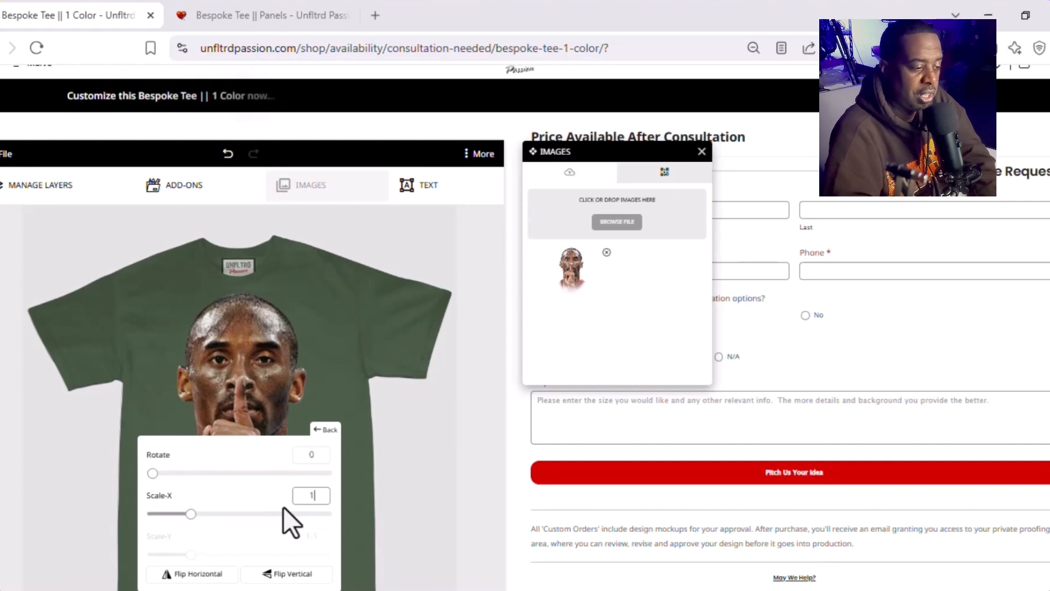
key("Return")
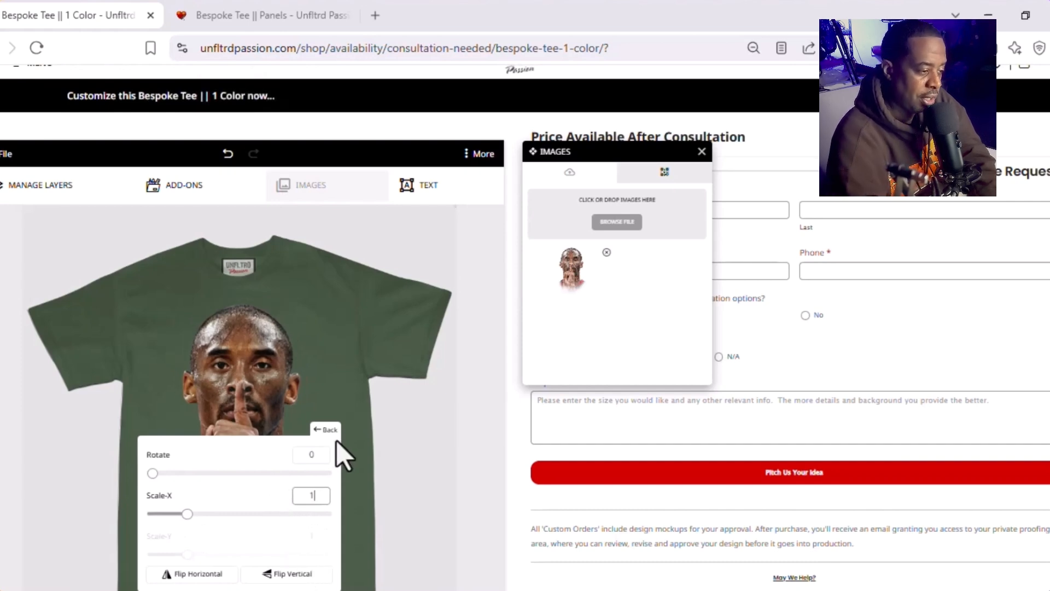
Step: Examine the portrait image's align and arrange options, reset the image, and close its editing options
left_click(326, 430)
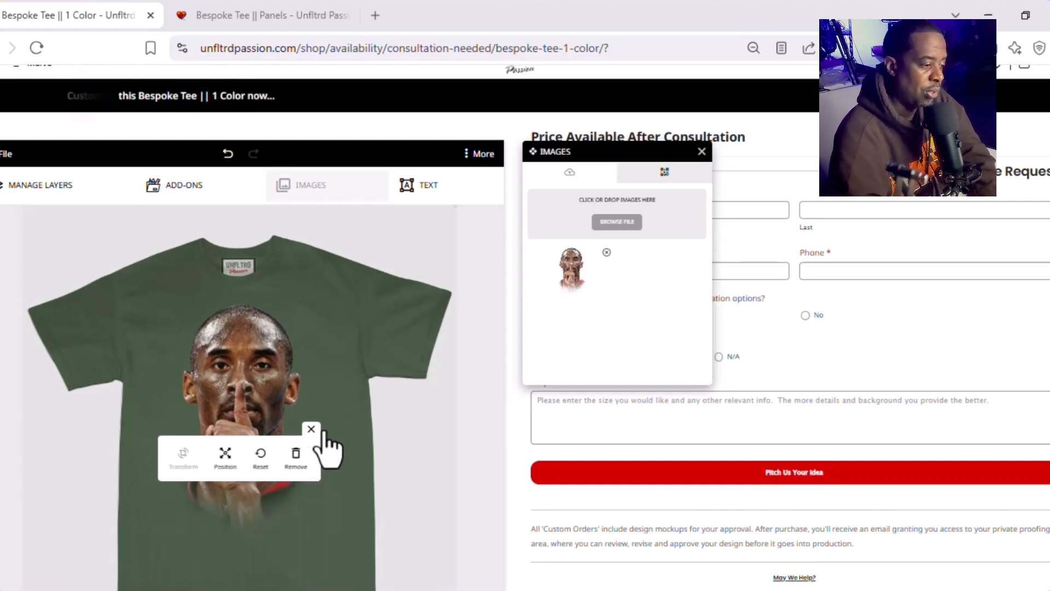
left_click(225, 457)
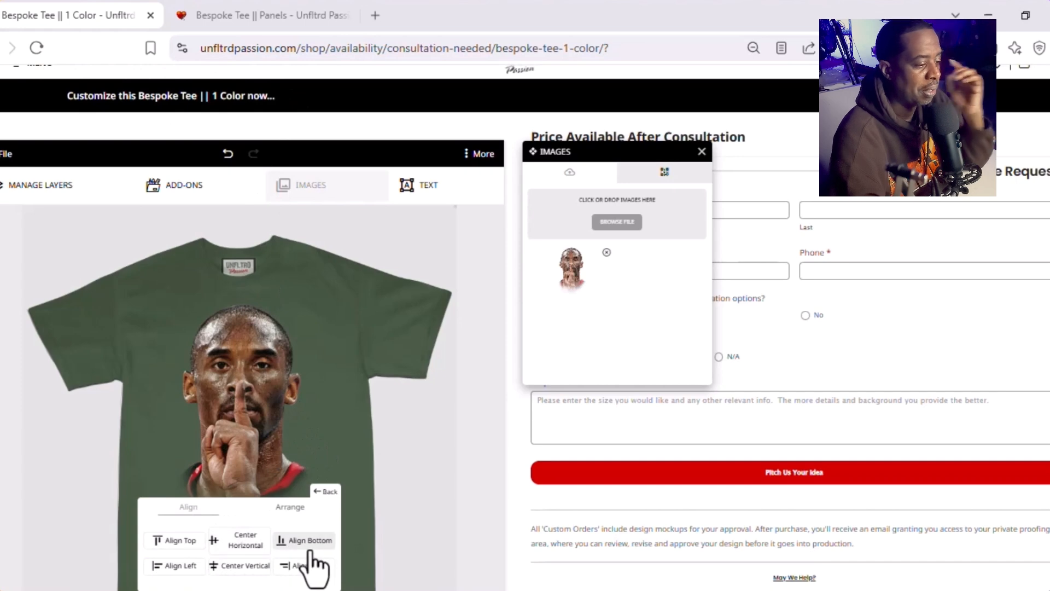
left_click(296, 511)
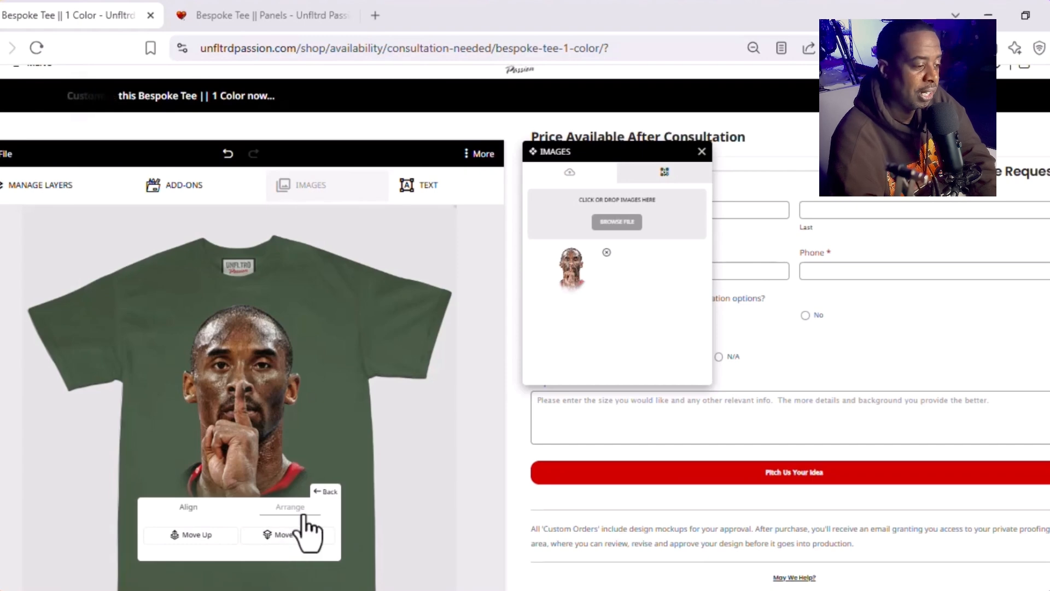
left_click(323, 493)
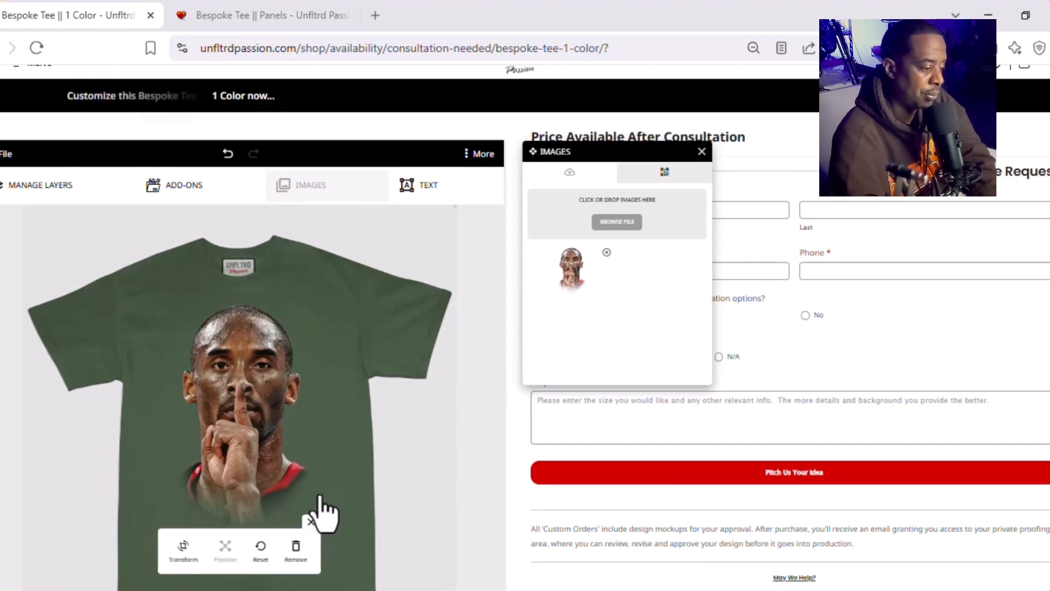
left_click(257, 545)
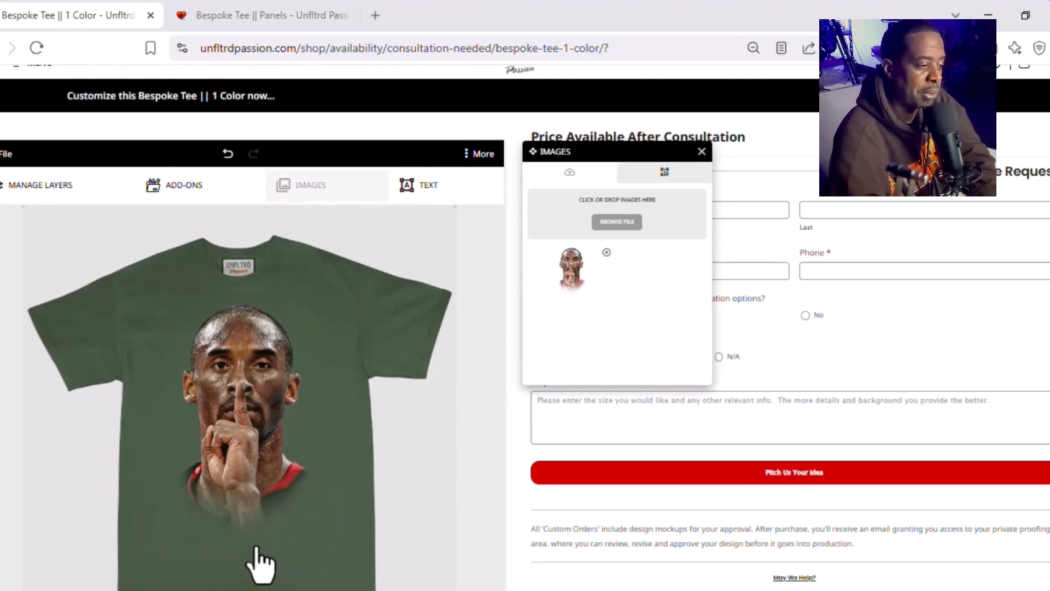
left_click(243, 384)
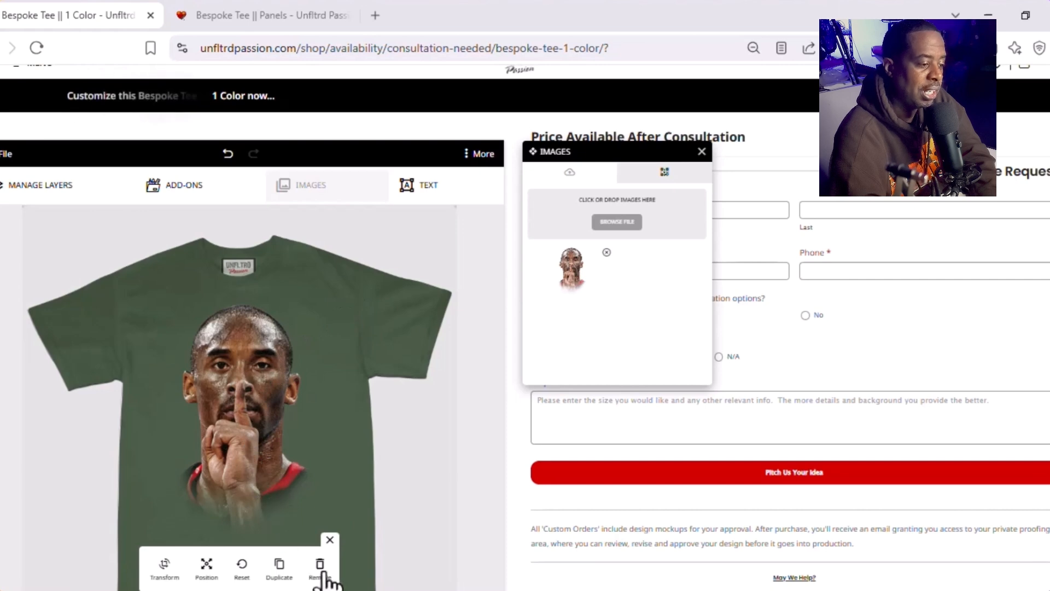
left_click(329, 541)
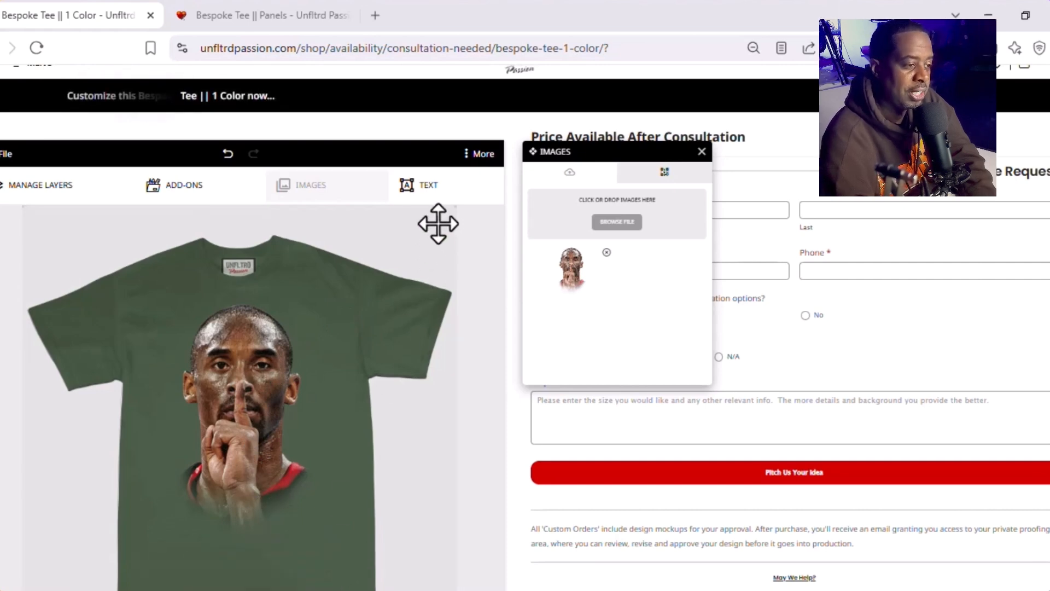
Step: Add the text "Shhhh!!!" to the shirt design
left_click(419, 194)
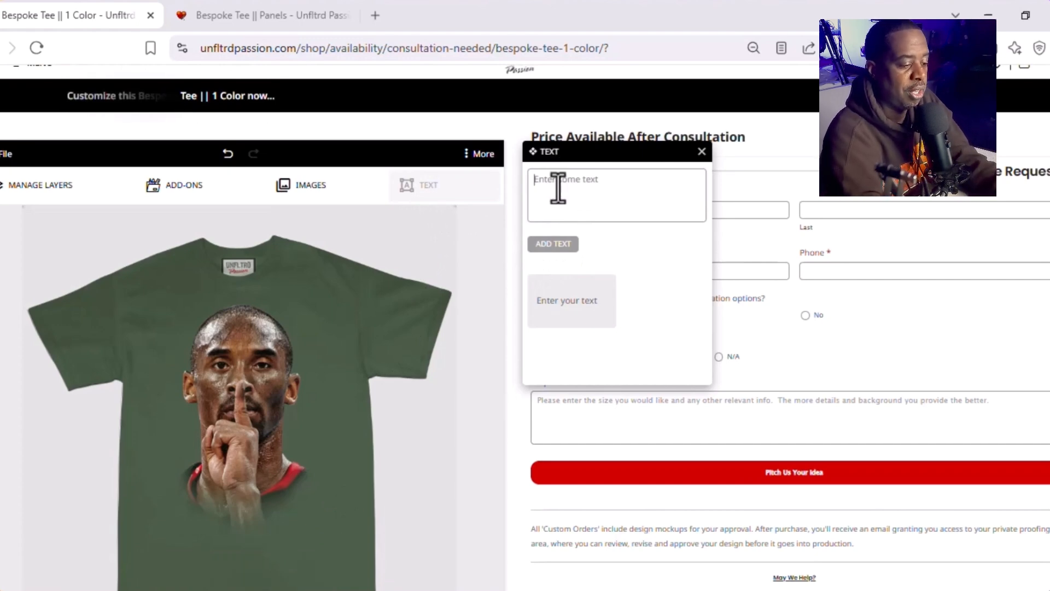
type("Shh")
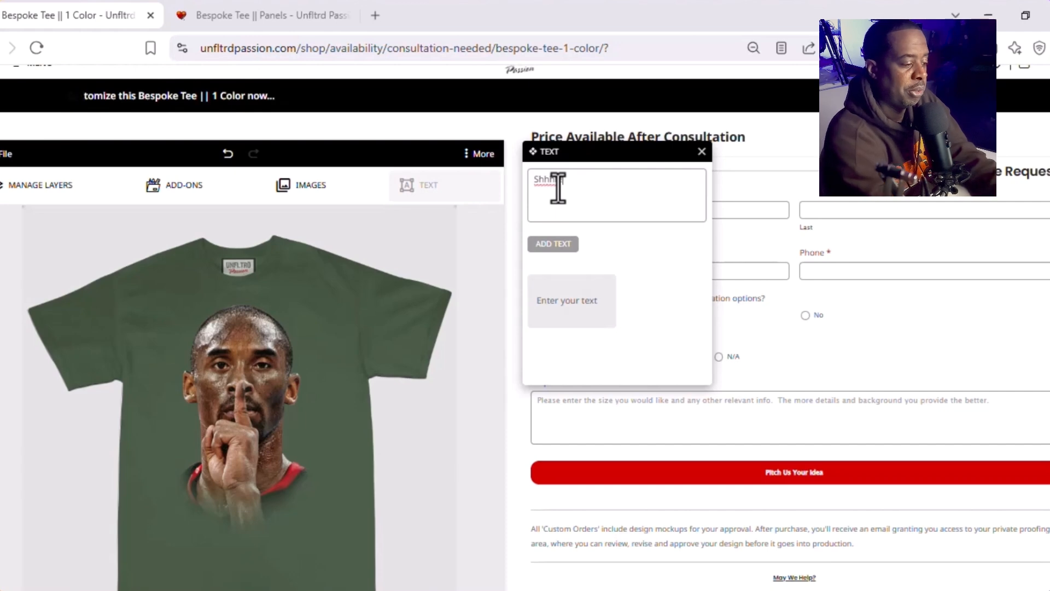
type("hh!!!")
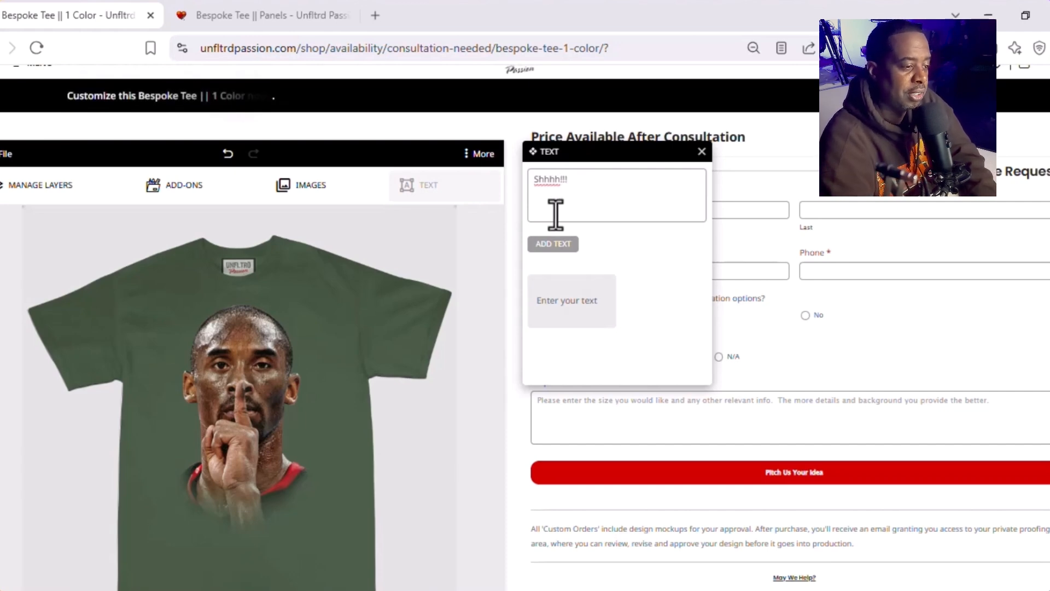
left_click(550, 245)
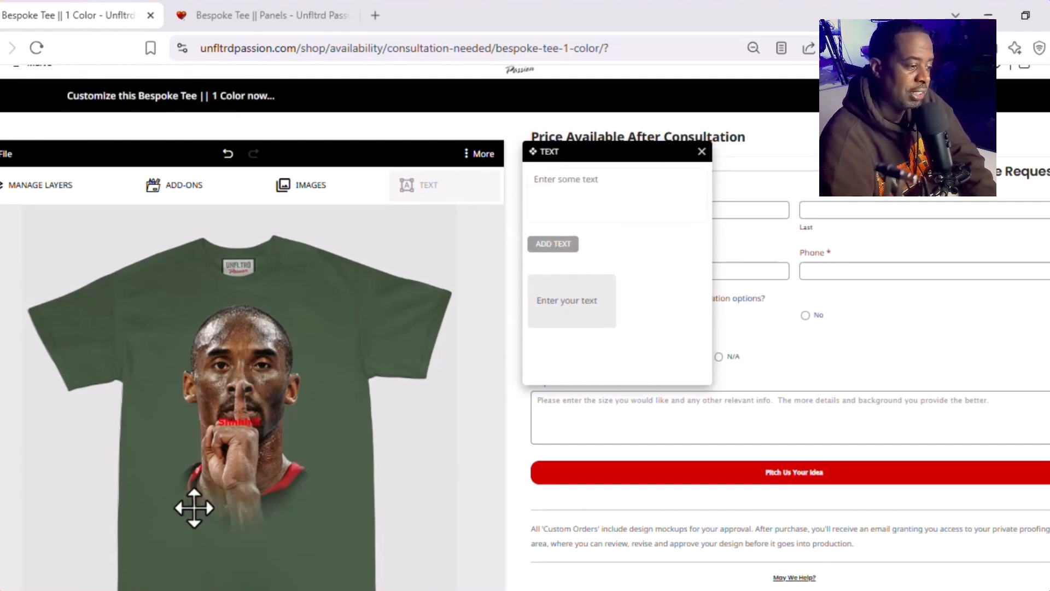
Step: Show the design's layer list and change the "Shhhh!!!" text's fill color to white (#ffffff)
left_click(242, 424)
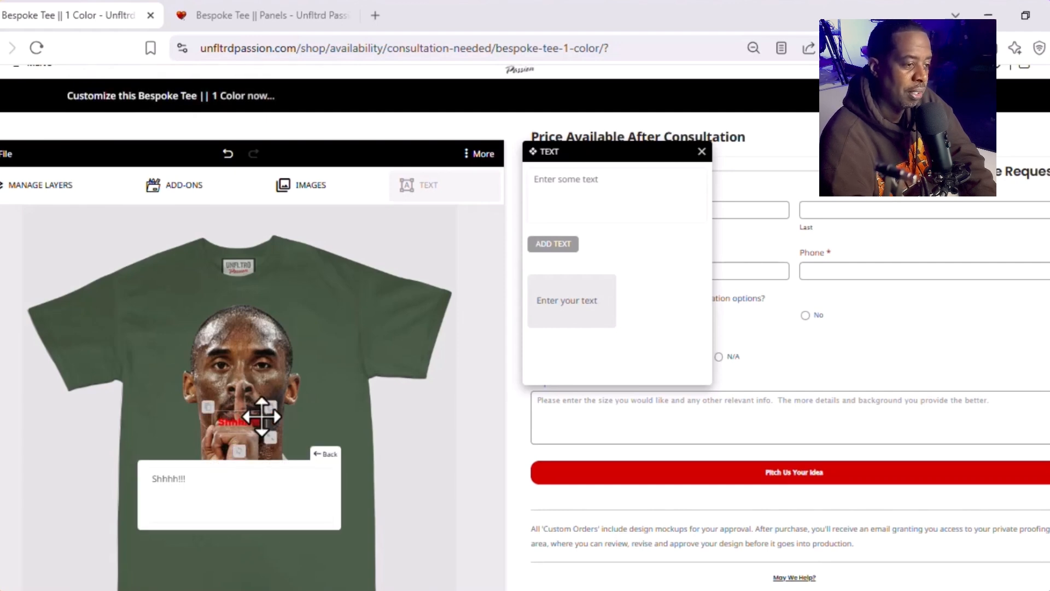
left_click(40, 186)
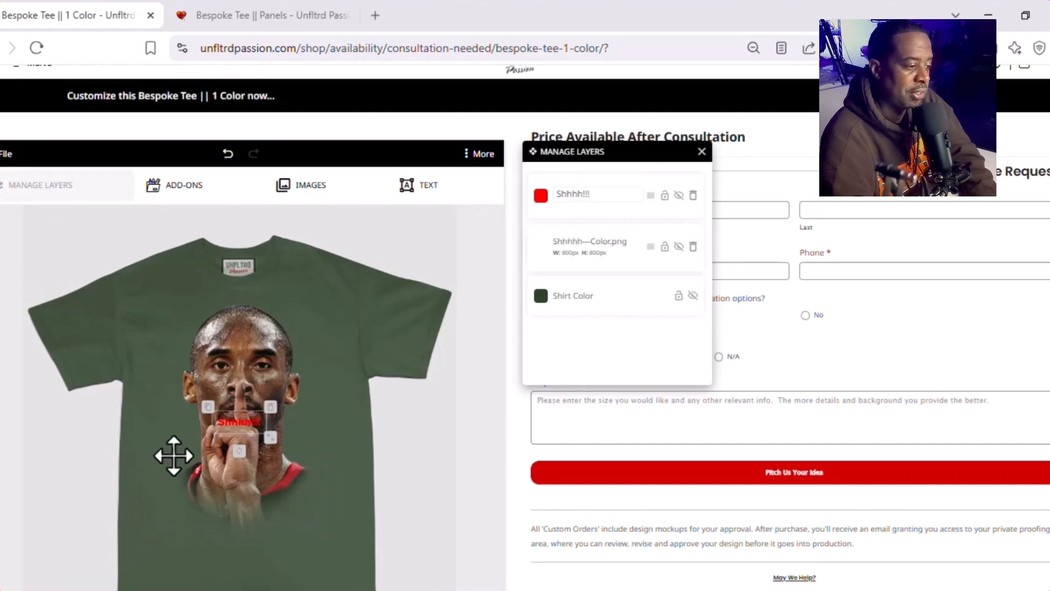
left_click(237, 416)
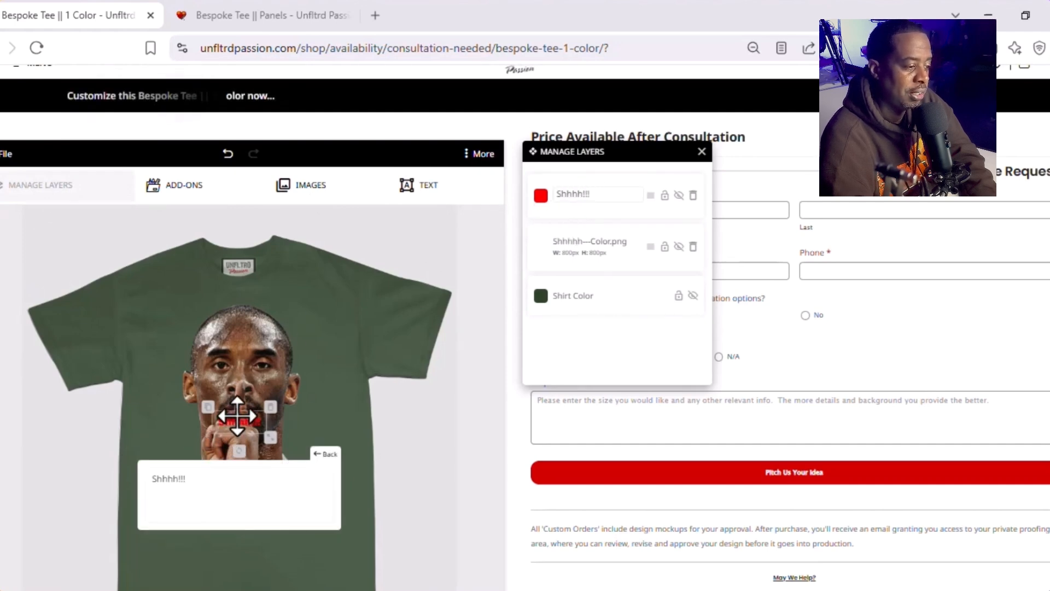
left_click(325, 454)
left_click(153, 474)
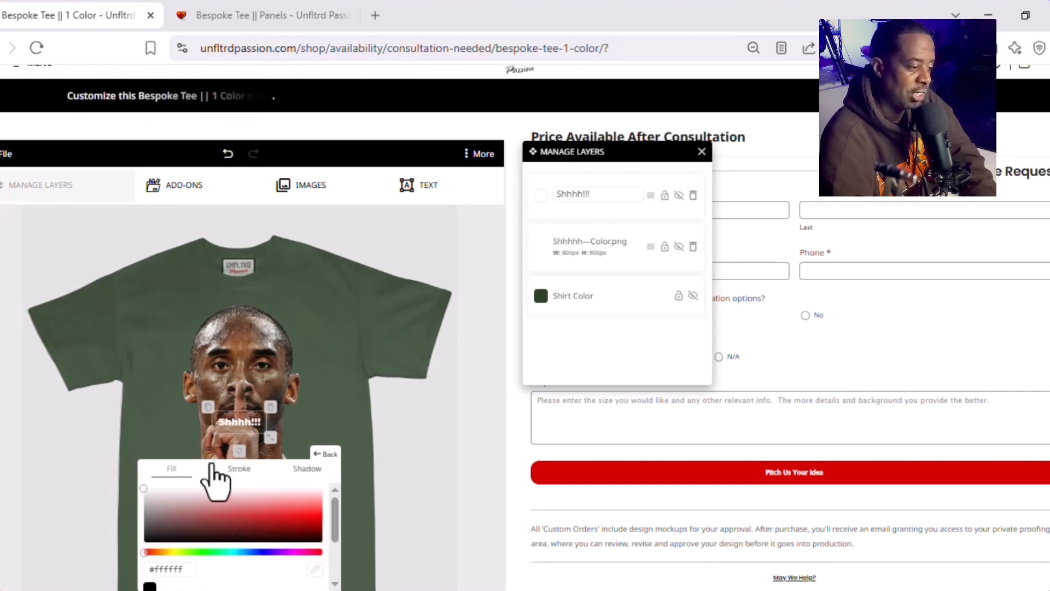
left_click(326, 454)
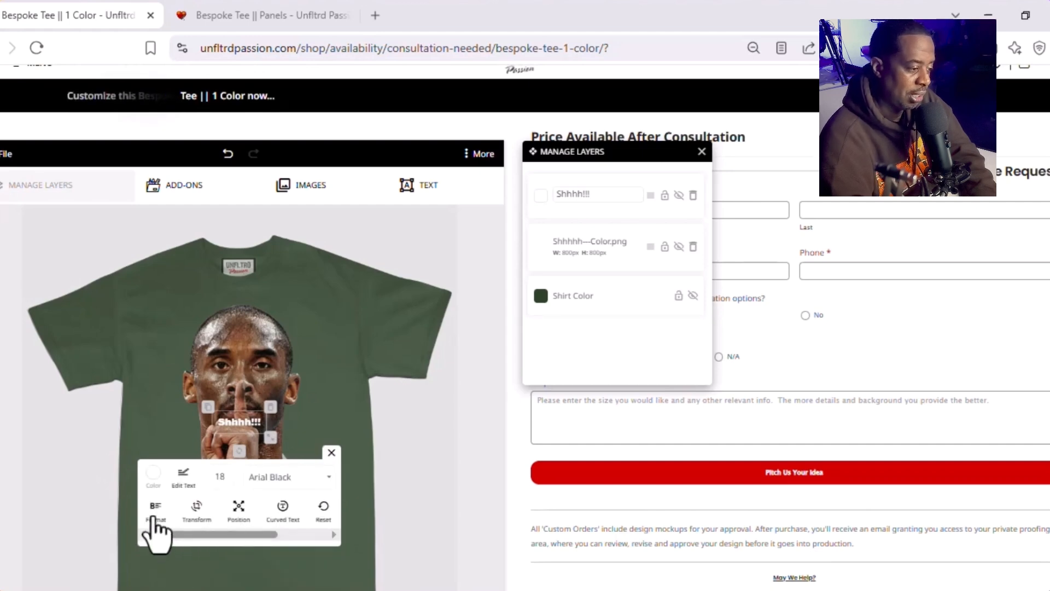
Step: Examine the "Shhhh!!!" text's editing, format, rotation, align and arrange options
left_click(183, 475)
left_click(325, 454)
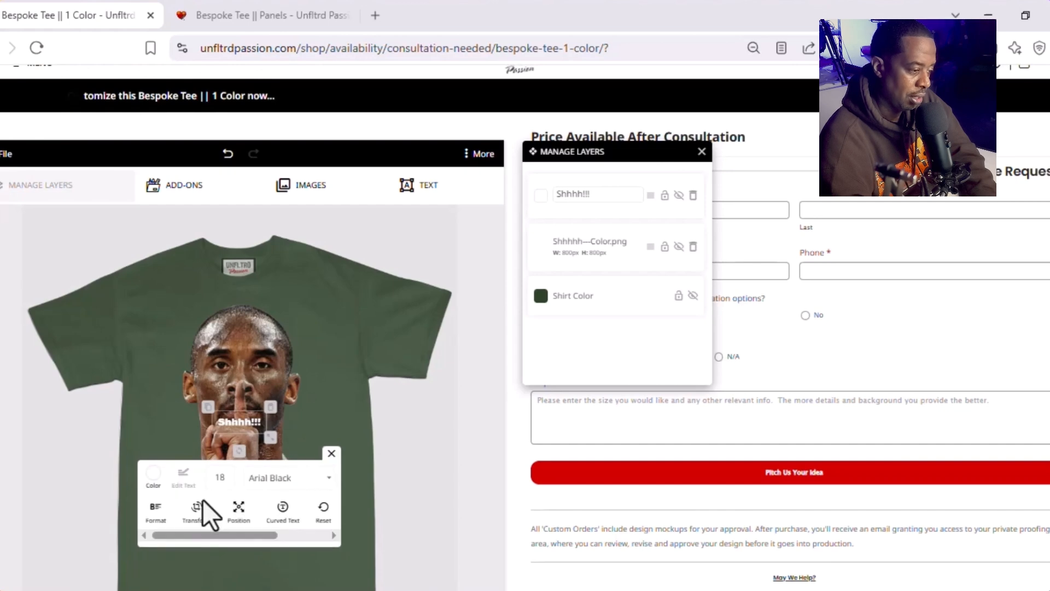
left_click(158, 512)
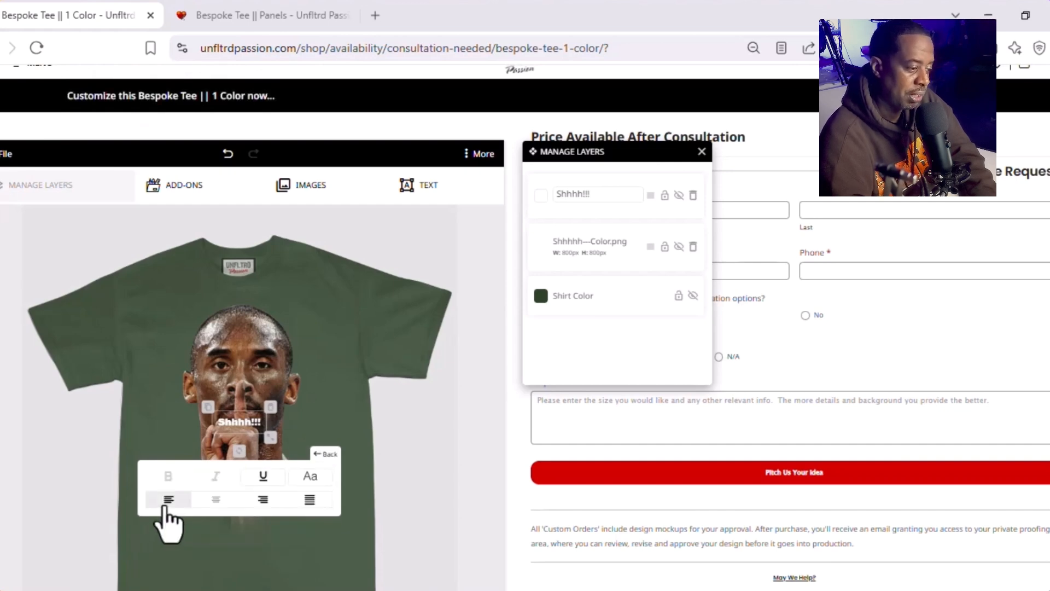
left_click(309, 499)
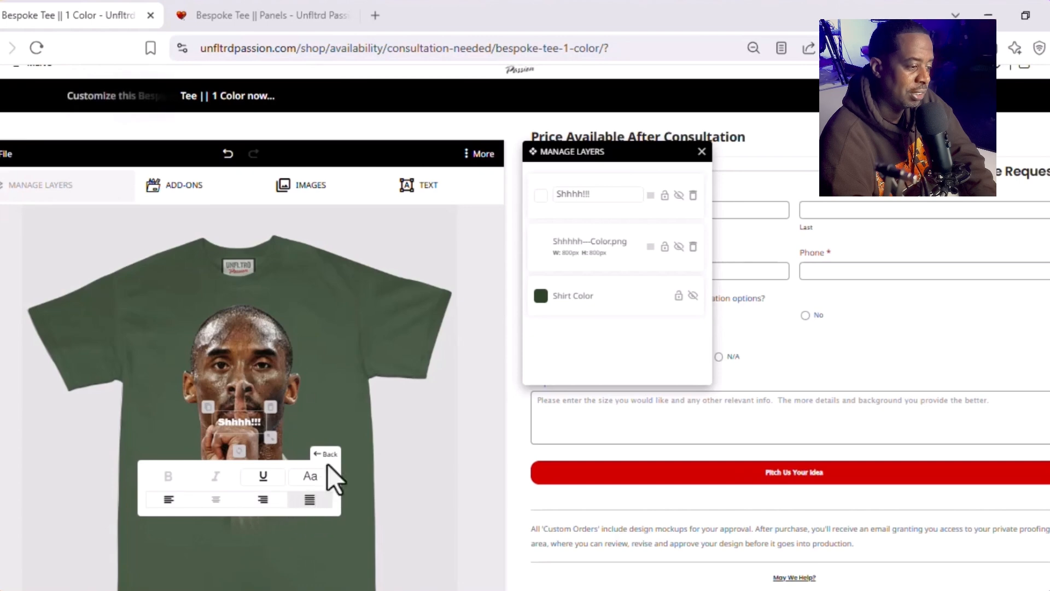
left_click(327, 459)
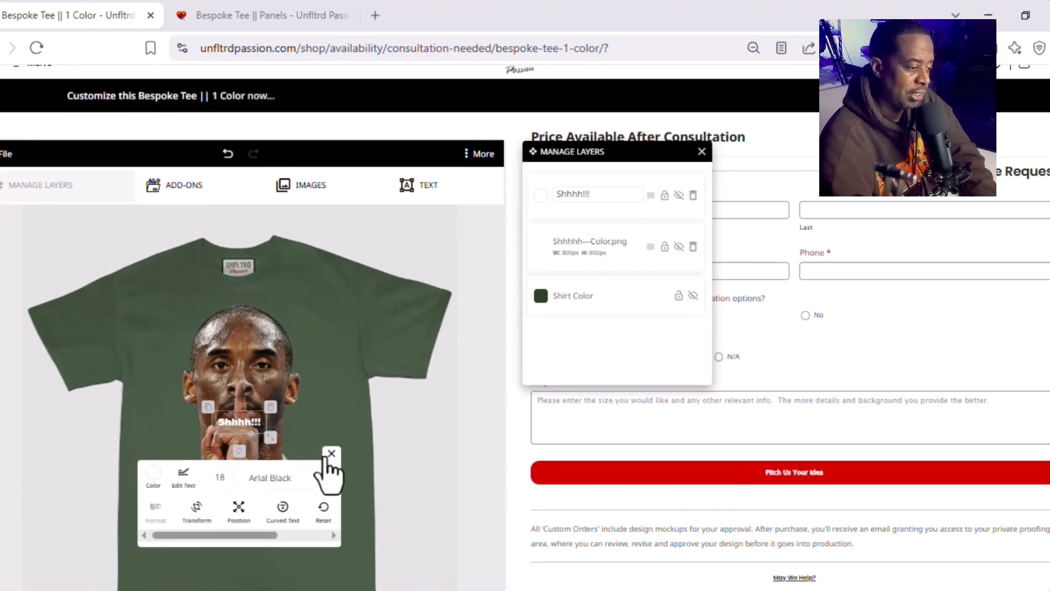
left_click(196, 507)
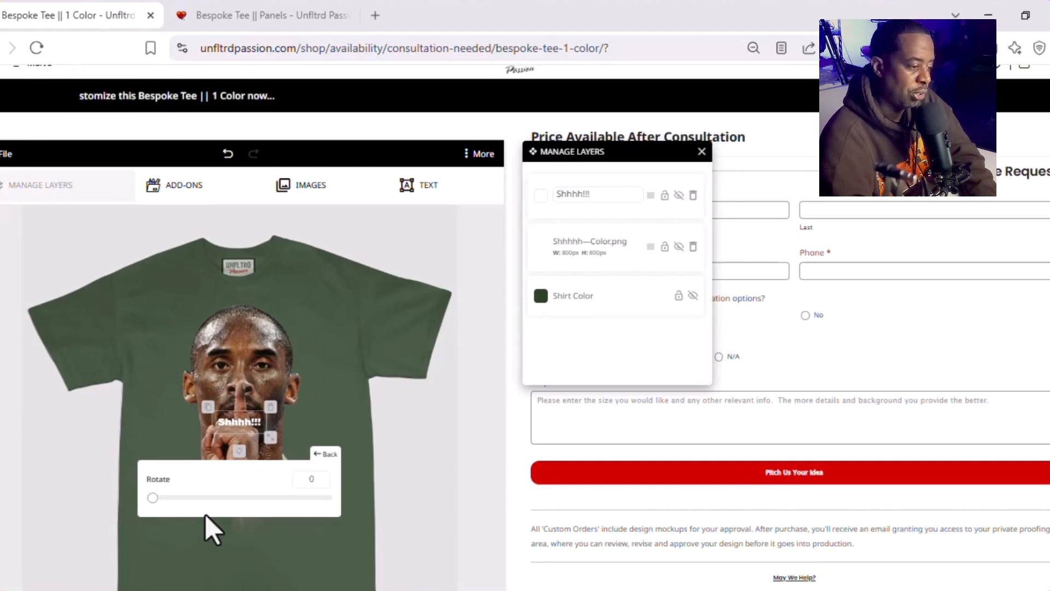
left_click_drag(153, 497, 90, 511)
left_click(327, 455)
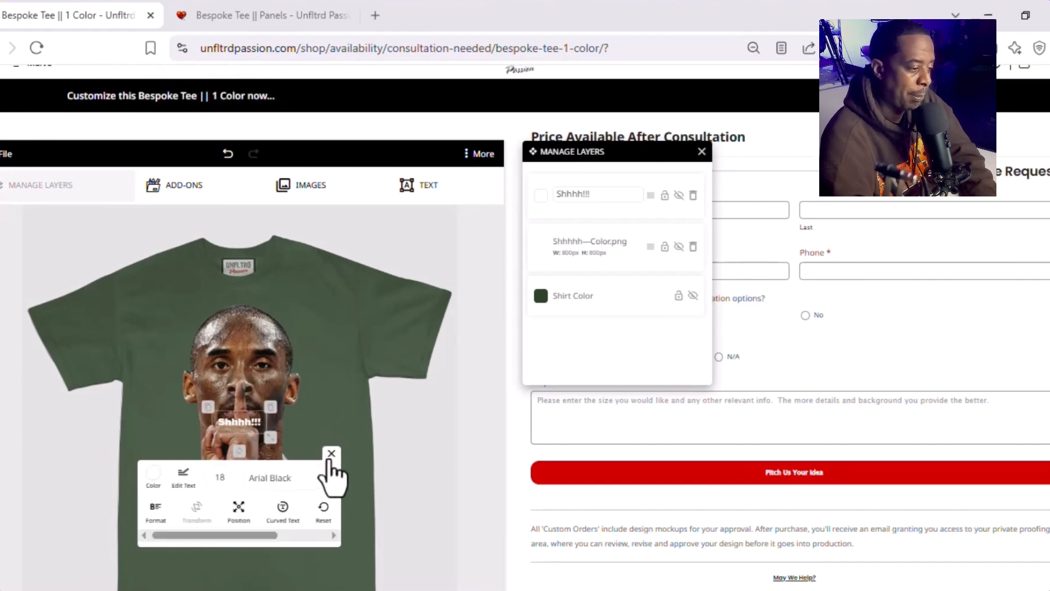
left_click(237, 507)
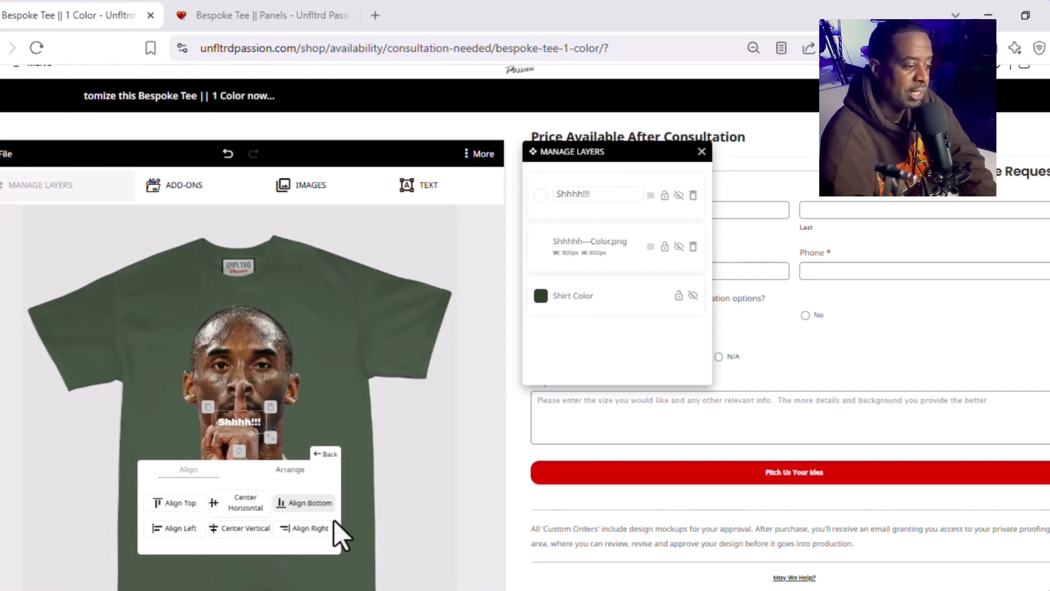
left_click(289, 473)
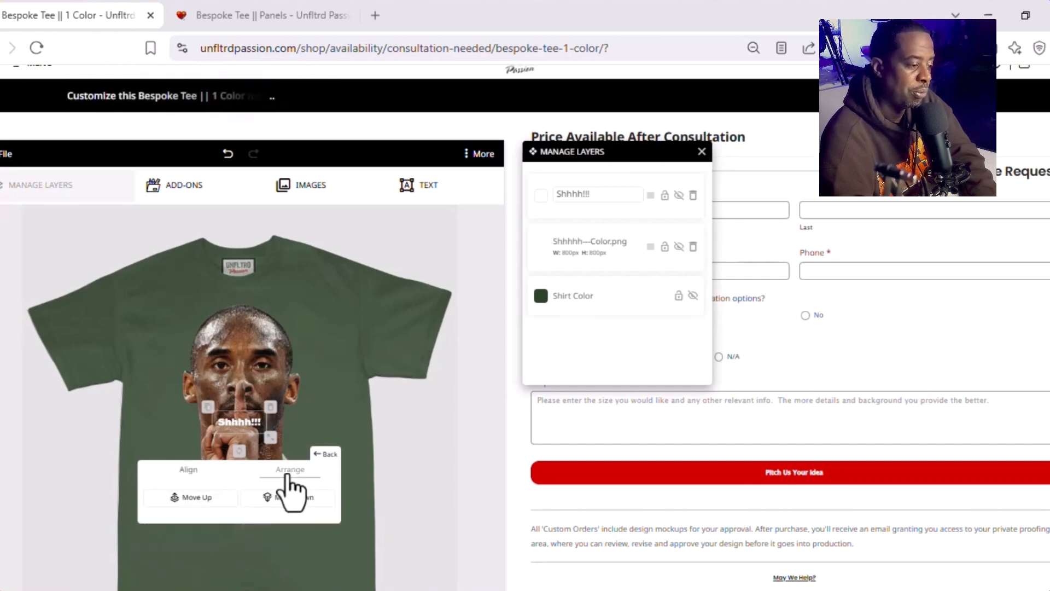
left_click(286, 495)
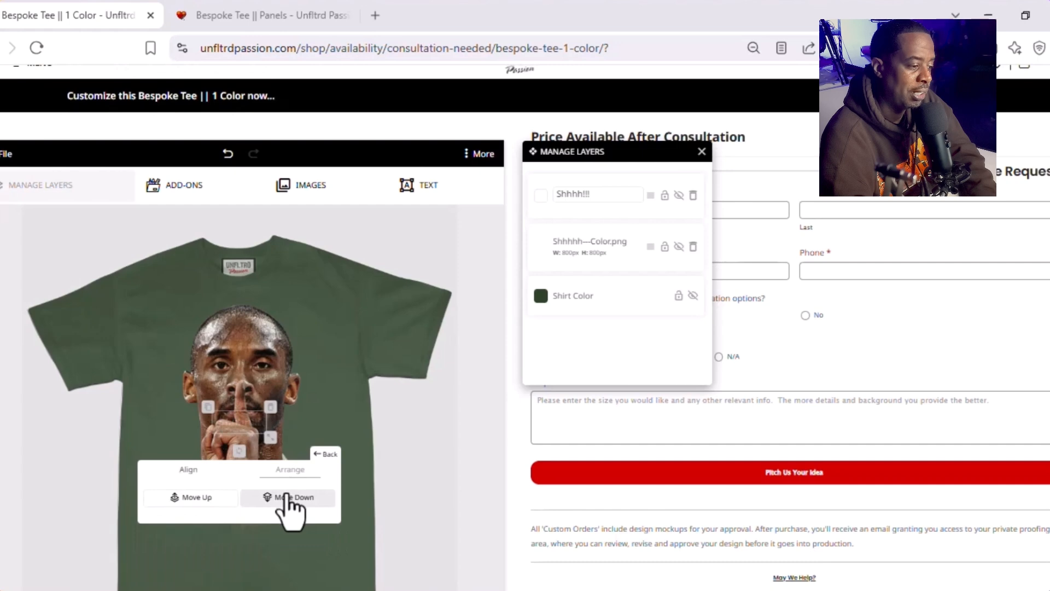
left_click(327, 455)
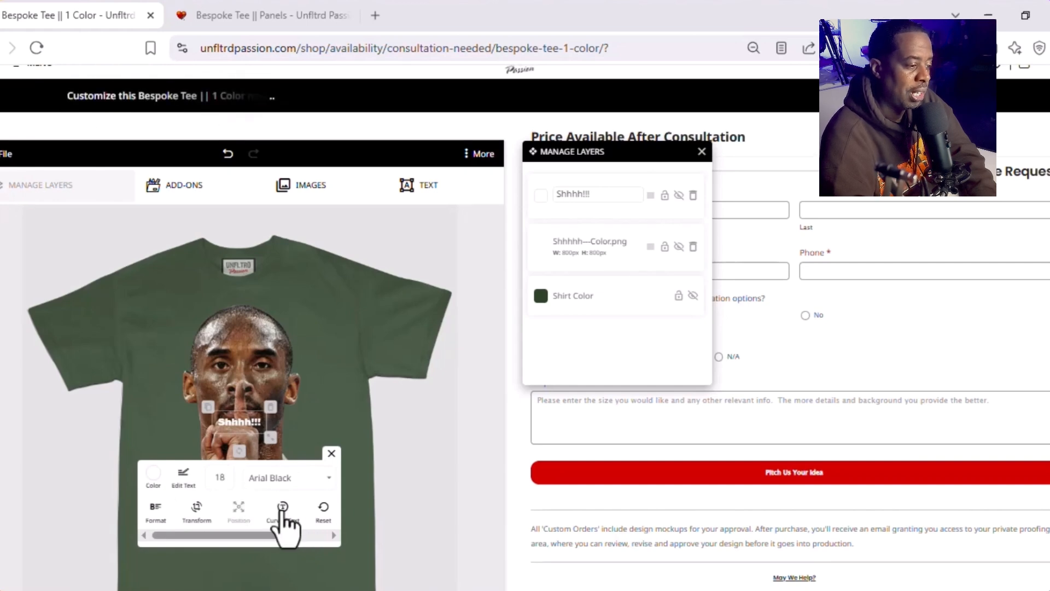
Step: Enlarge the "Shhhh!!!" text to a font size of 60
left_click(220, 479)
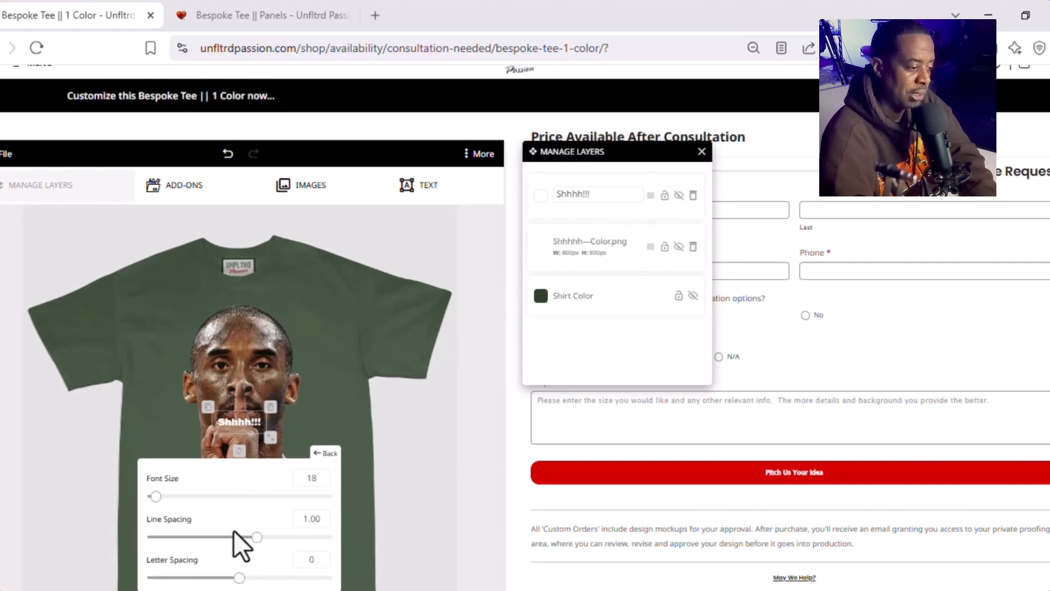
left_click_drag(157, 500, 165, 524)
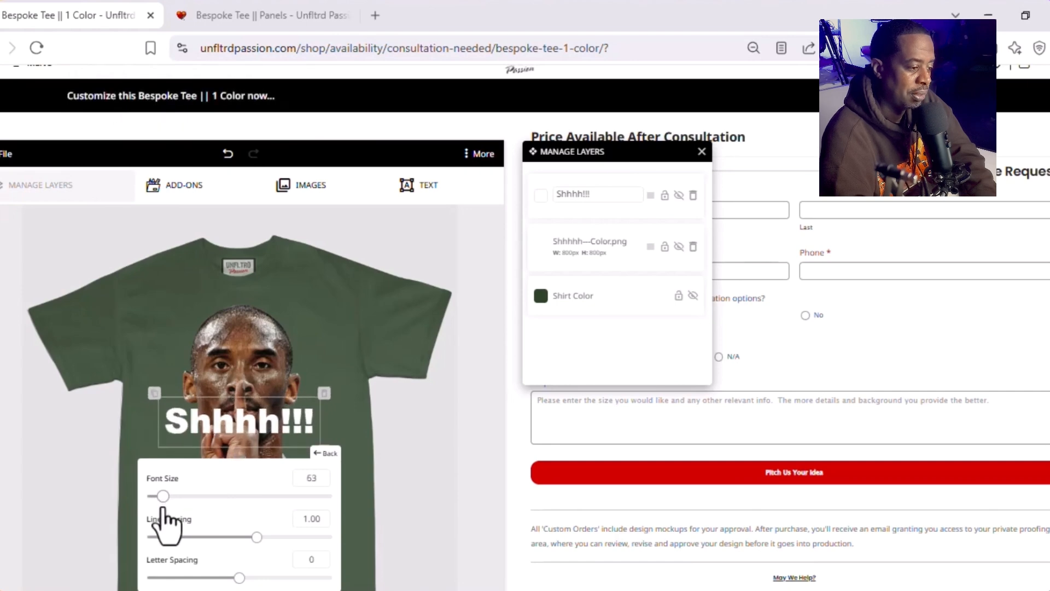
double_click(316, 477)
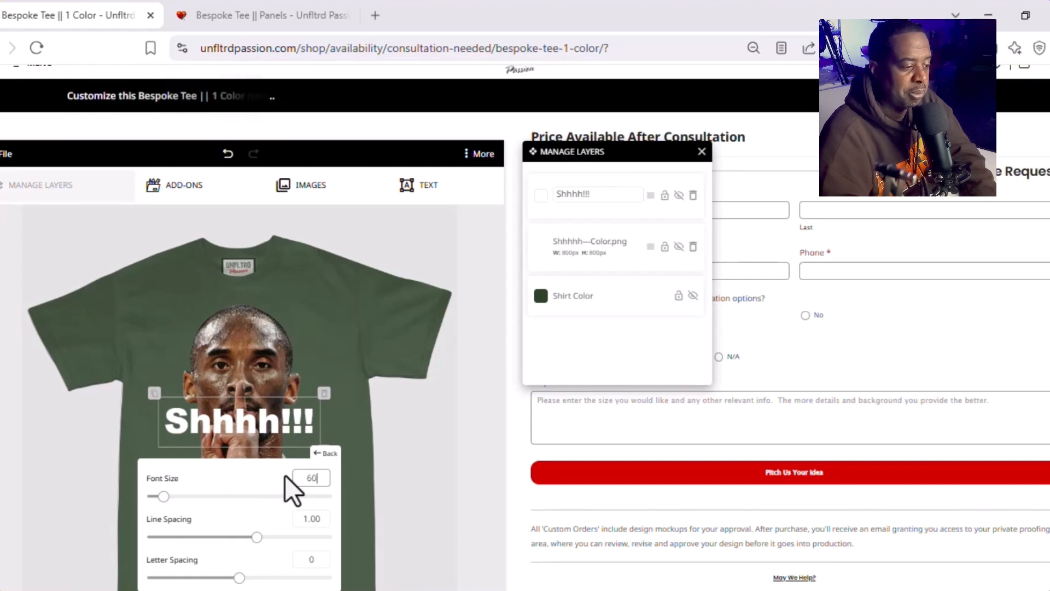
left_click(326, 453)
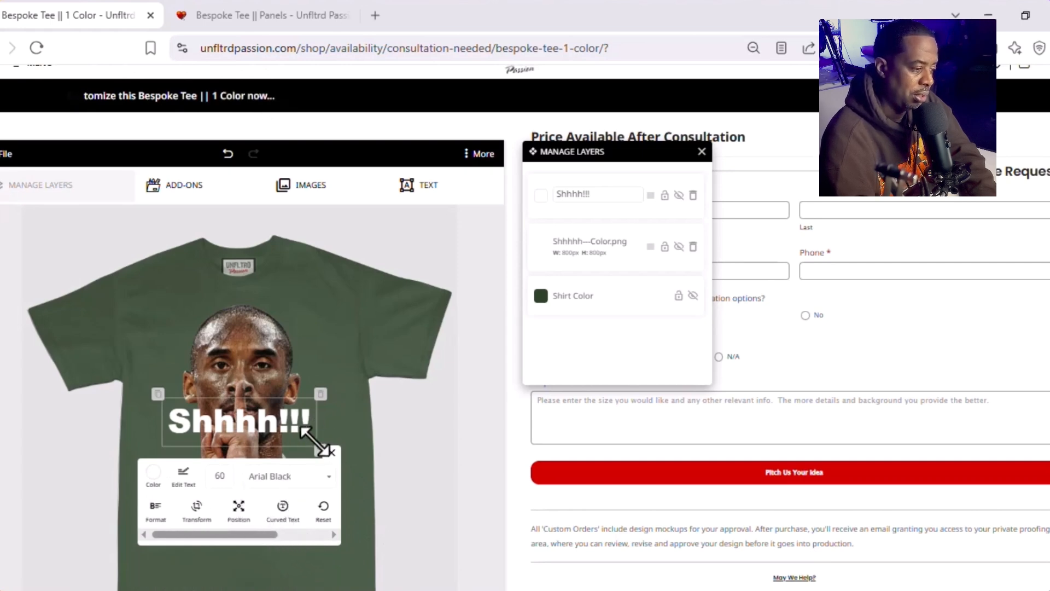
Step: Give the "Shhhh!!!" text a shadow with blur 2, X offset 3 and Y offset 3
left_click(153, 474)
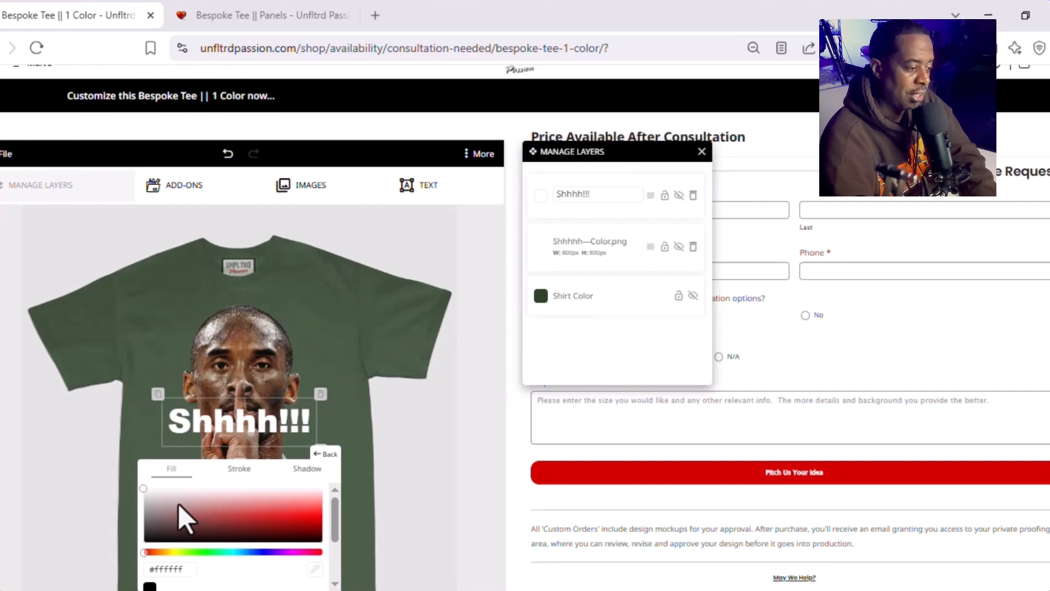
left_click(240, 477)
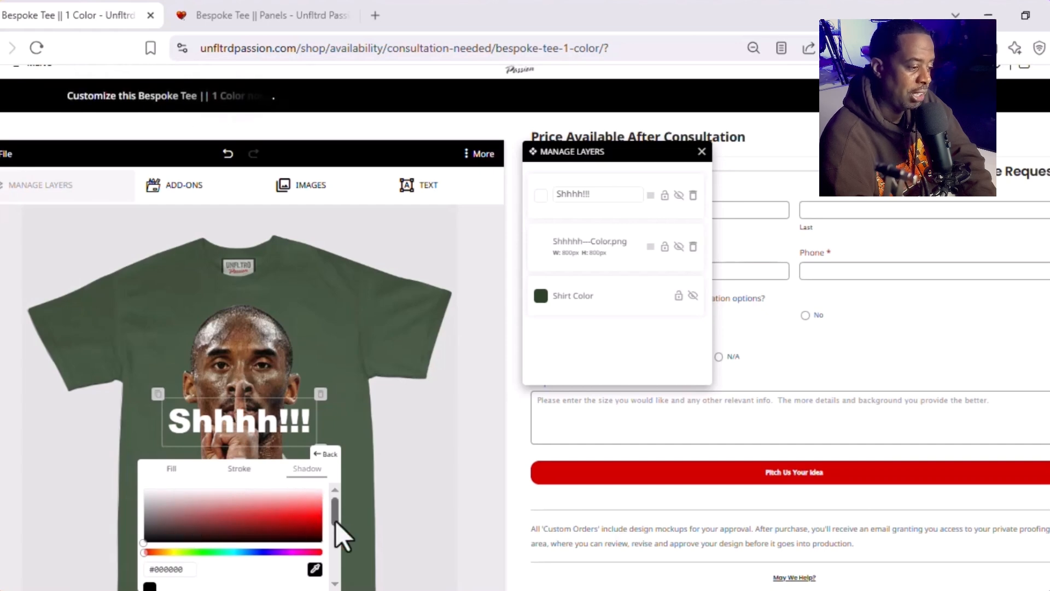
scroll(255, 556, "down", 2)
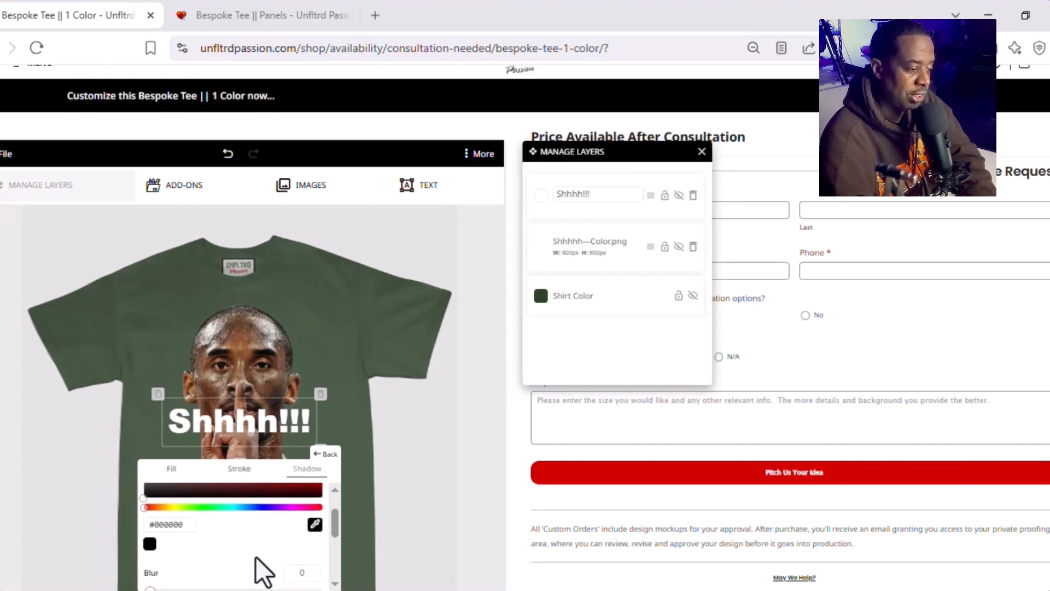
scroll(254, 556, "down", 2)
double_click(303, 507)
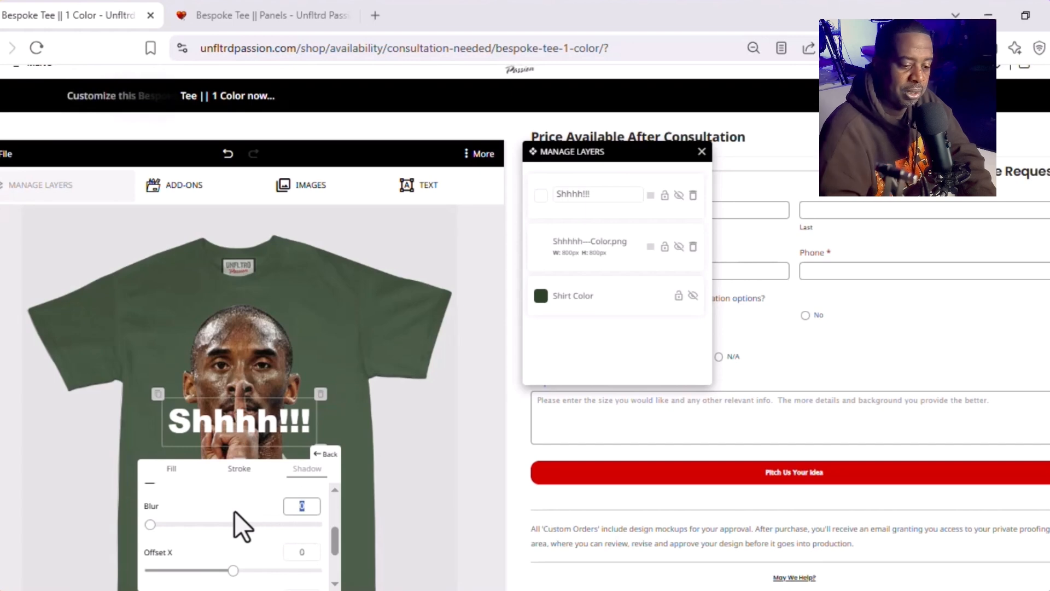
type("2")
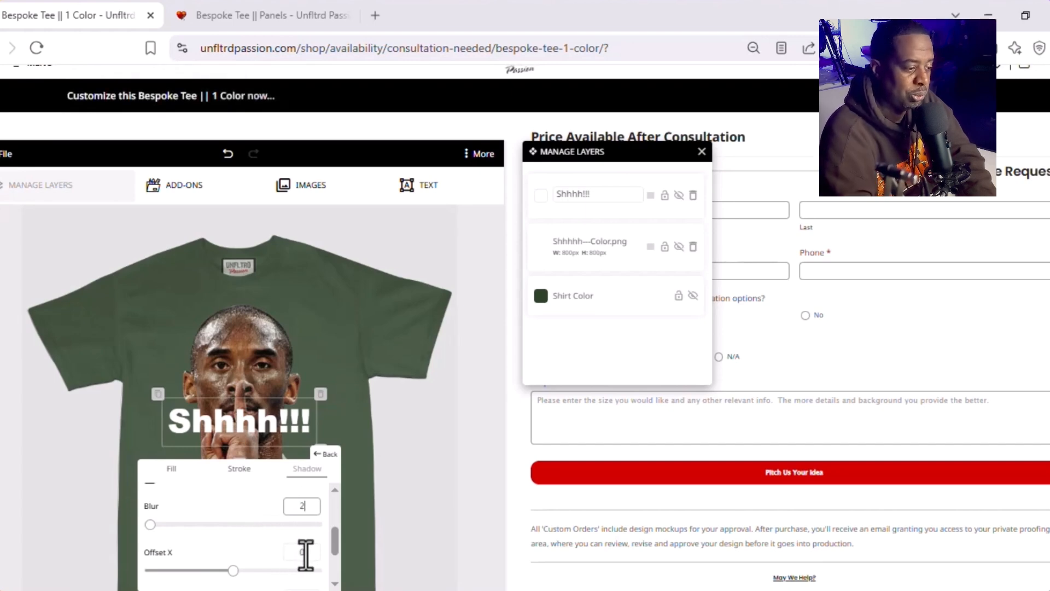
scroll(305, 555, "down", 3)
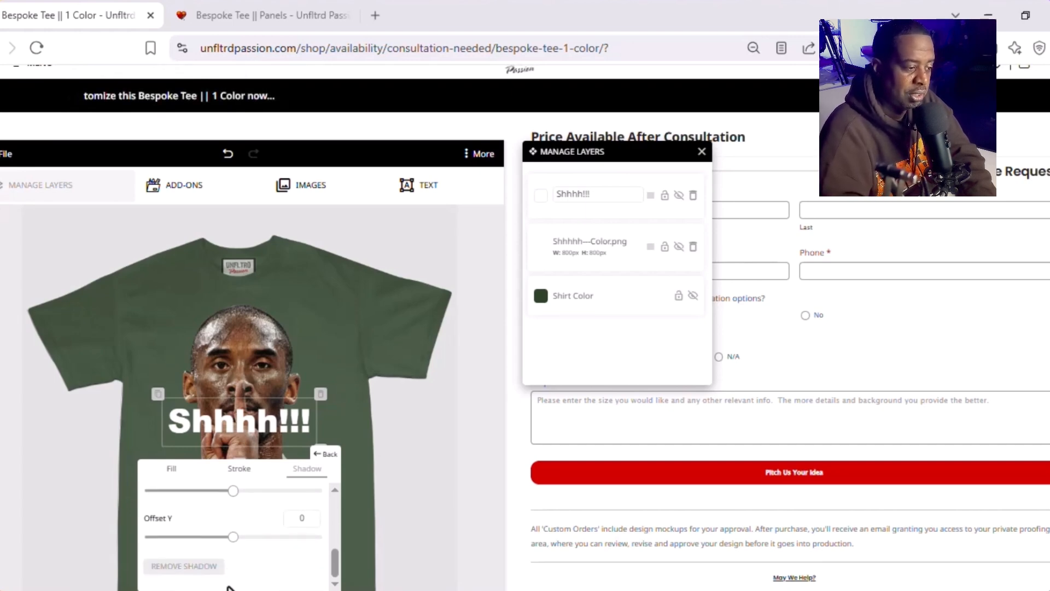
type("3")
left_click_drag(293, 535, 323, 540)
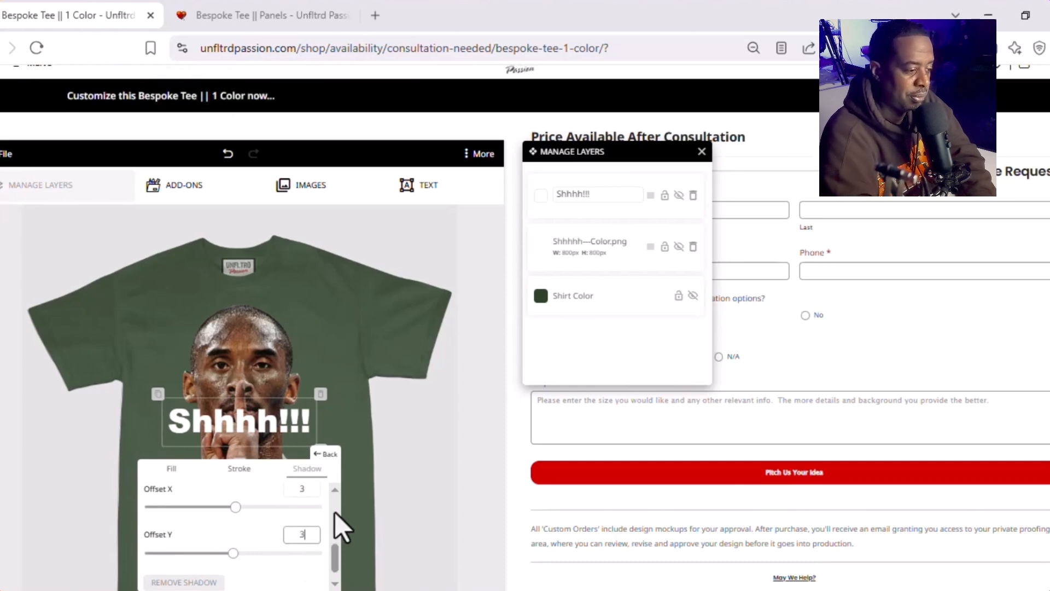
Step: Set the text shadow's blur to 3 and move the text down over the lower edge of the portrait
scroll(335, 512, "up", 5)
scroll(336, 518, "down", 3)
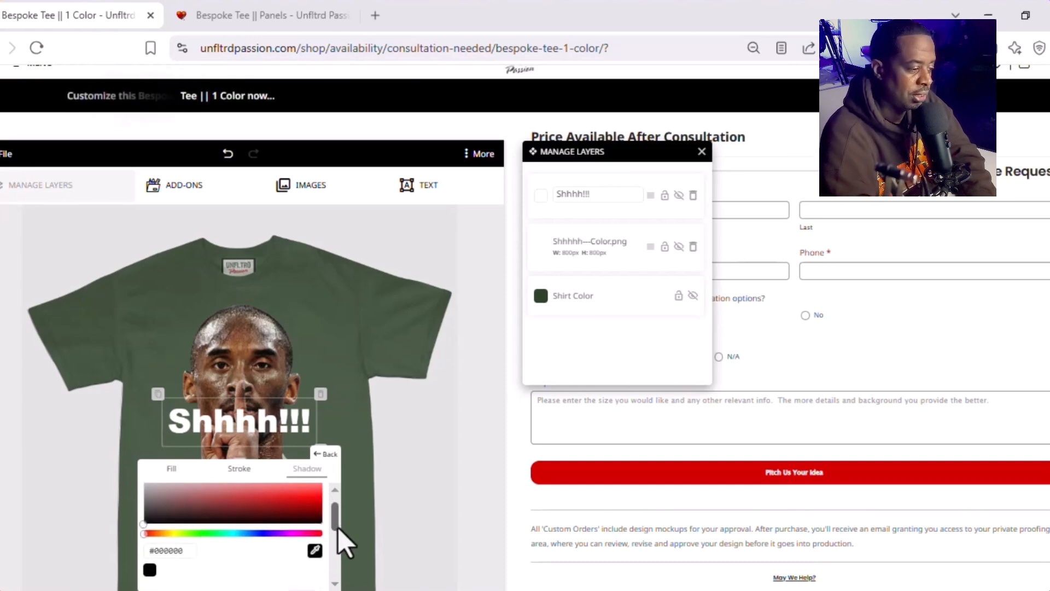
scroll(341, 540, "up", 3)
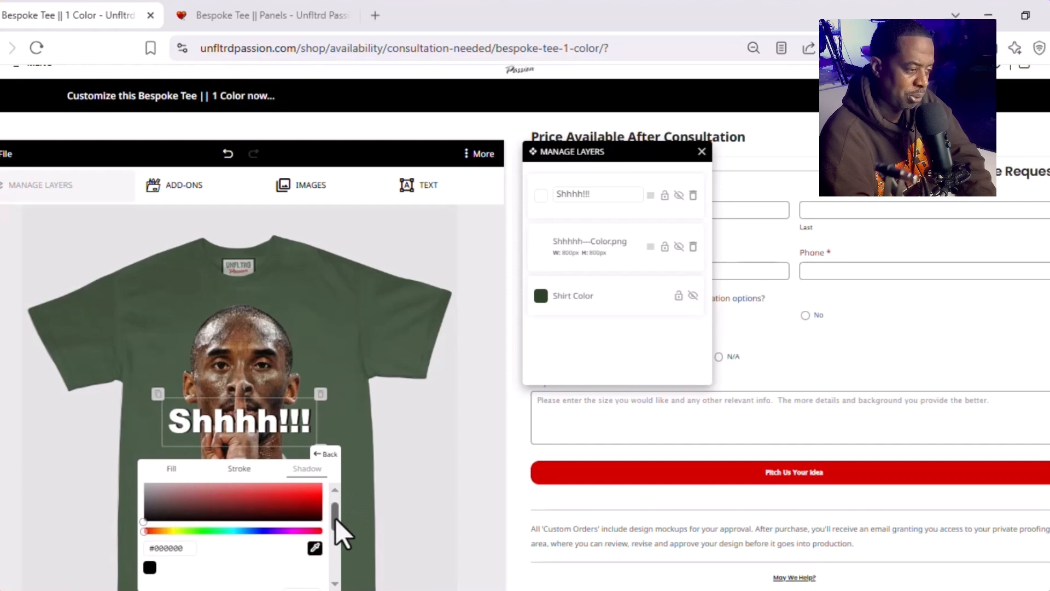
left_click_drag(336, 507, 332, 520)
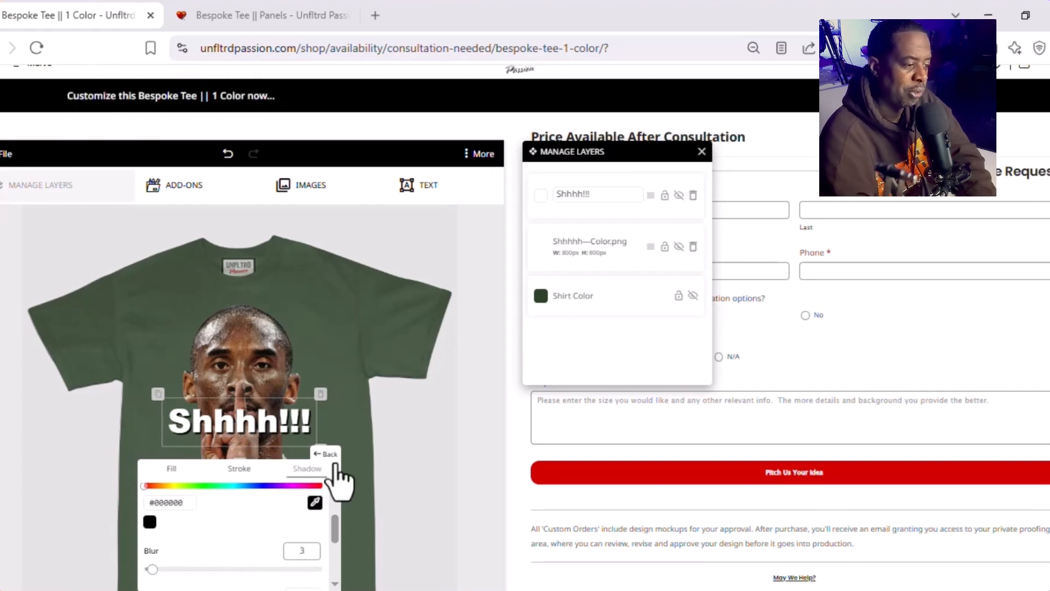
scroll(356, 410, "down", 1)
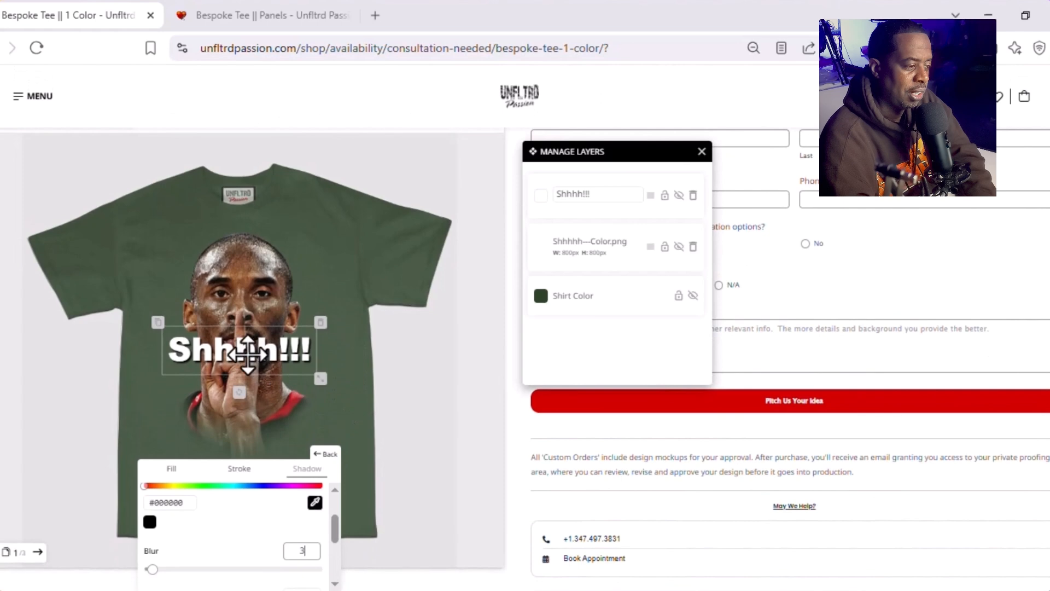
left_click_drag(248, 355, 249, 420)
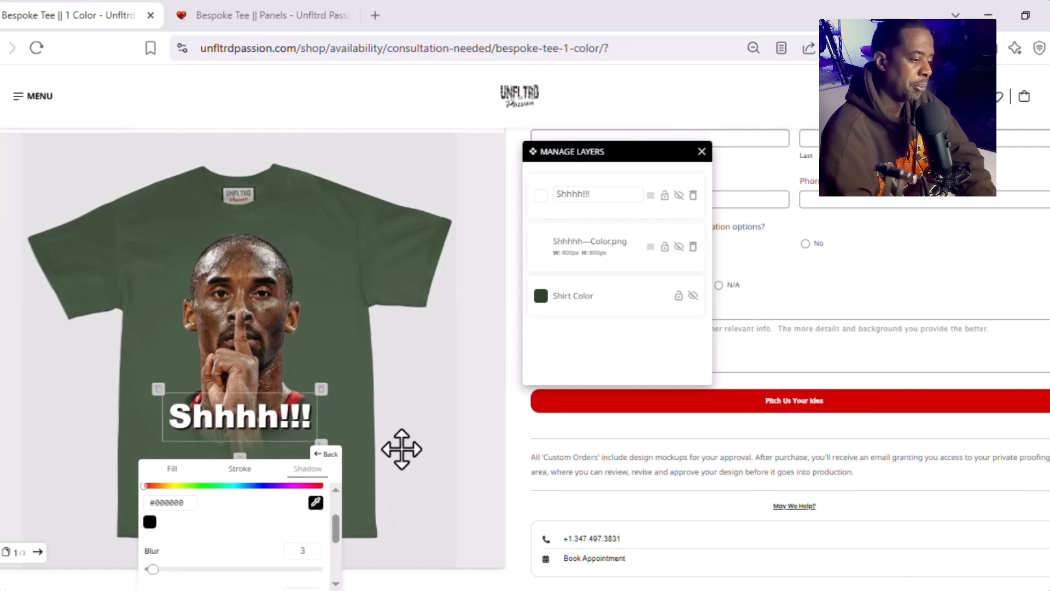
Step: Curve the "Shhhh!!!" text into an upward arc and set its curve radius to 182
left_click(330, 454)
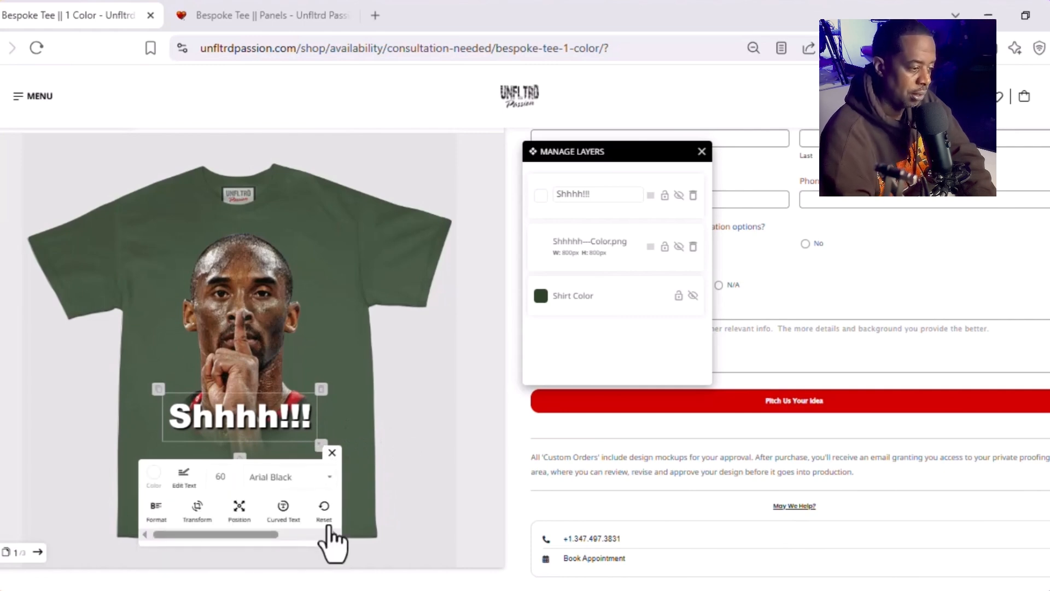
left_click(283, 507)
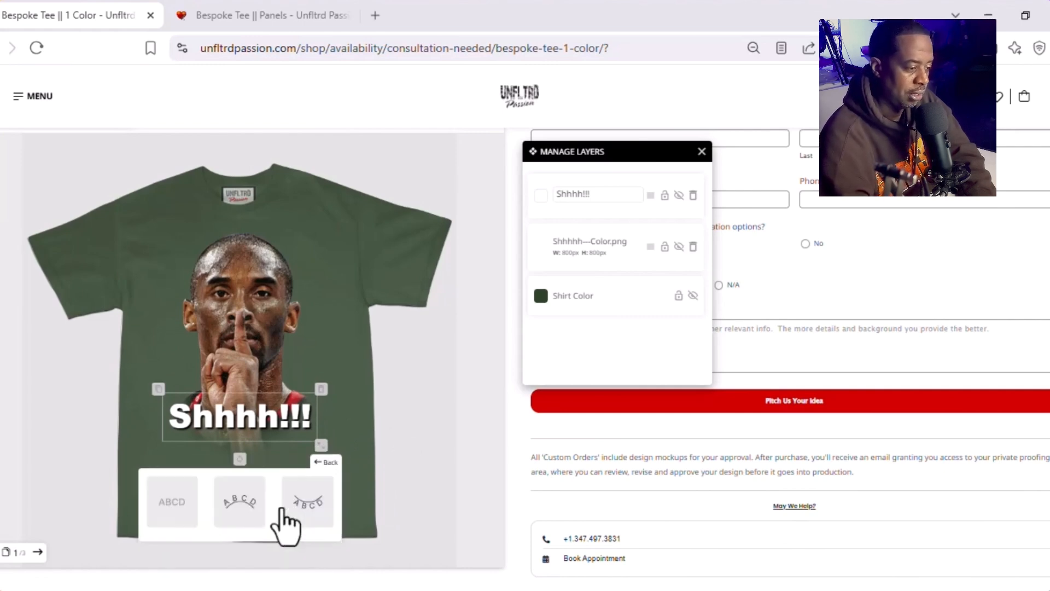
left_click(239, 502)
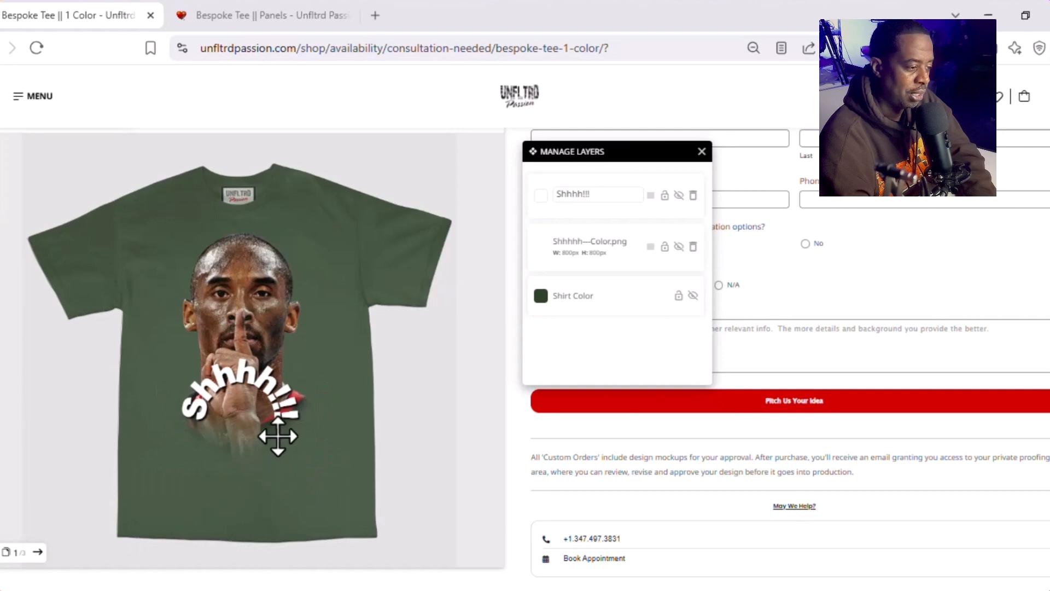
left_click(279, 383)
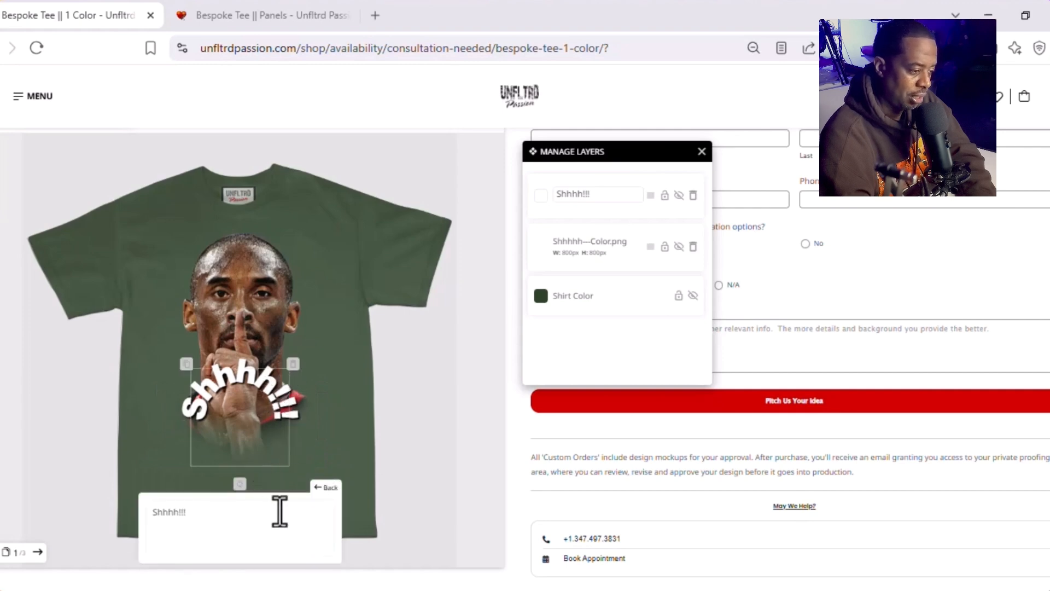
left_click(316, 488)
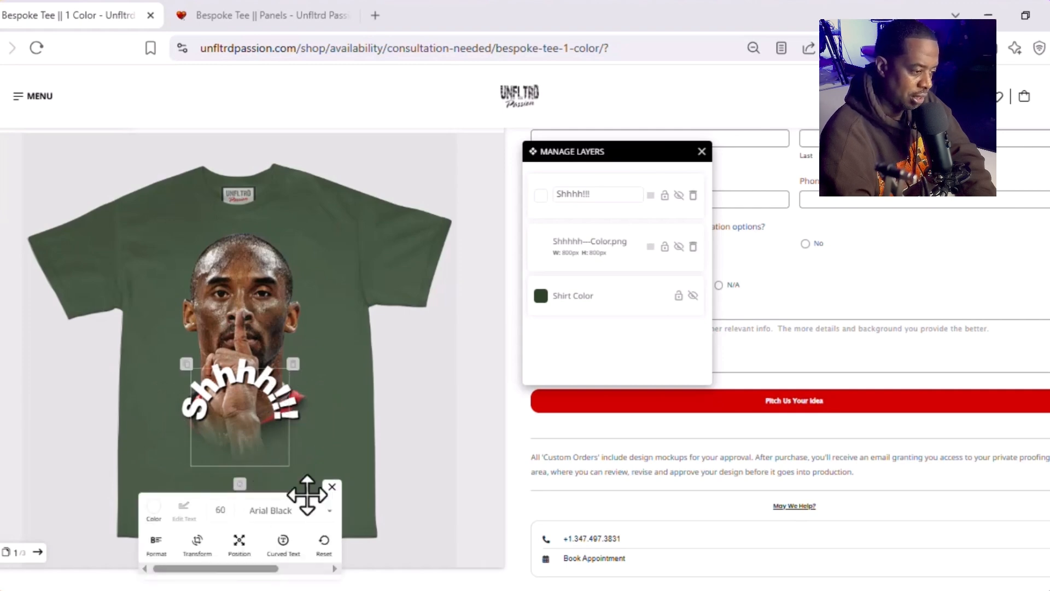
left_click(283, 544)
left_click_drag(187, 581, 232, 581)
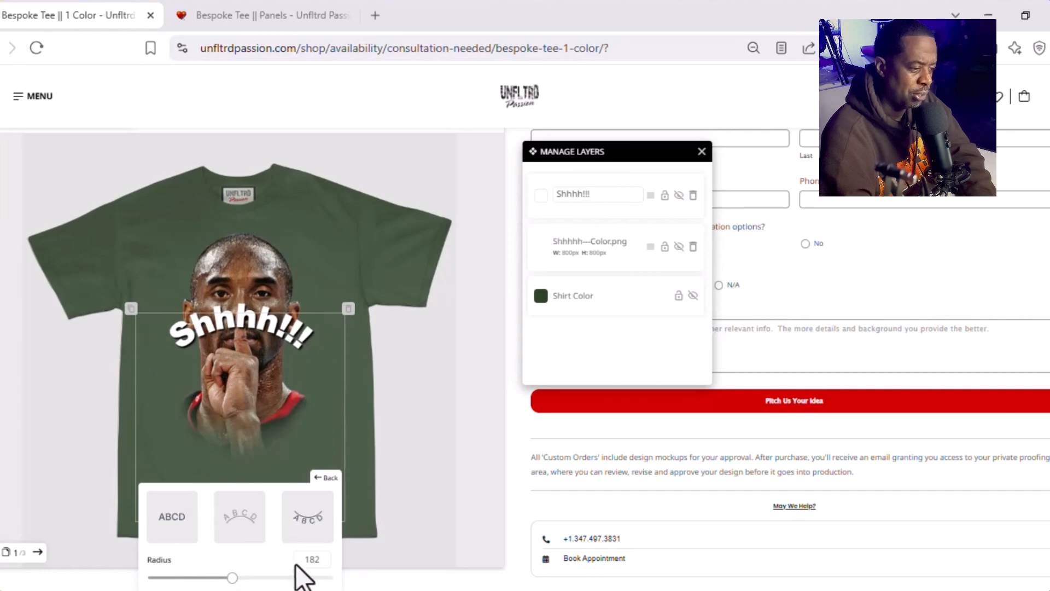
Step: Try the downward curve on the text, position it over the portrait's lower edge and change the radius to 0 and 120
left_click(309, 522)
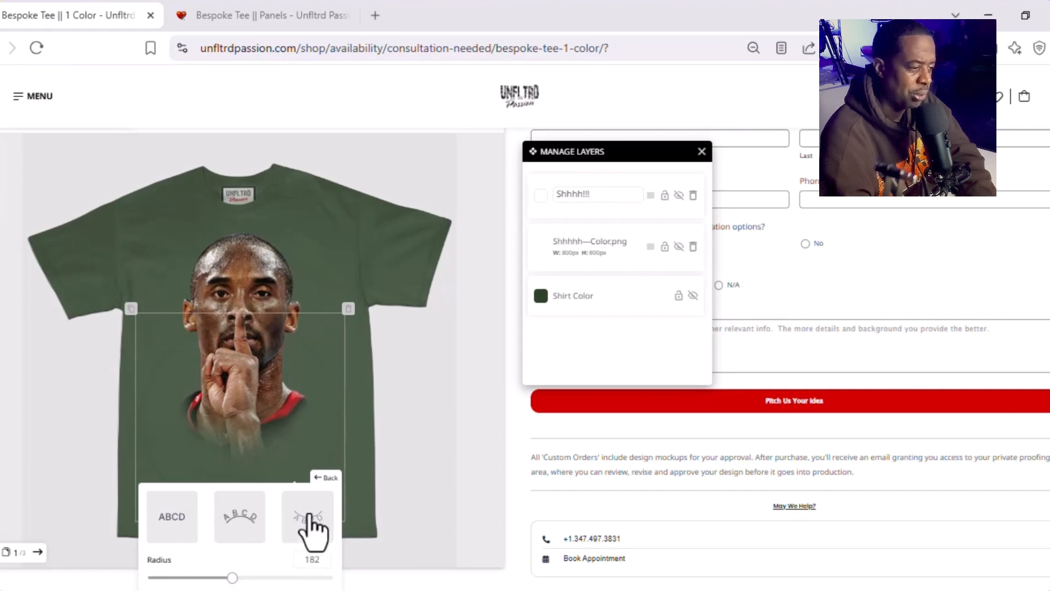
left_click_drag(329, 427, 281, 364)
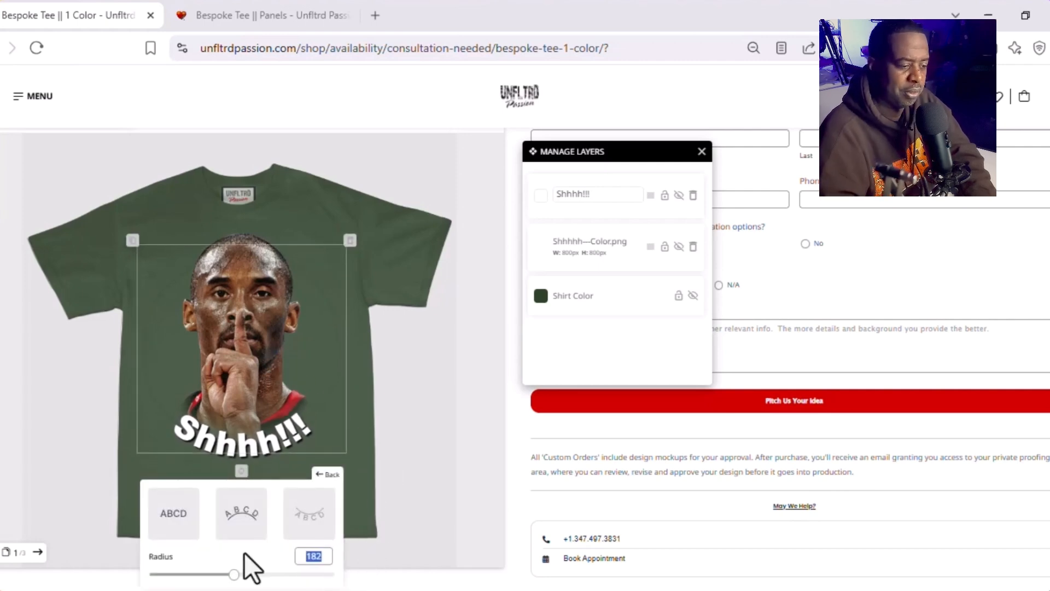
type("0")
key("Return")
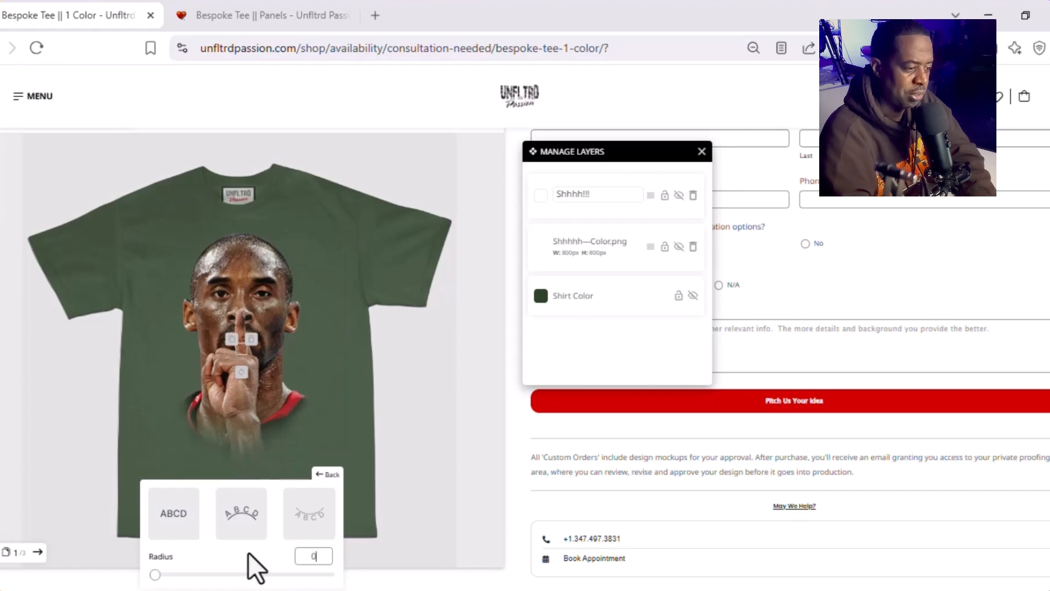
left_click_drag(318, 556, 303, 554)
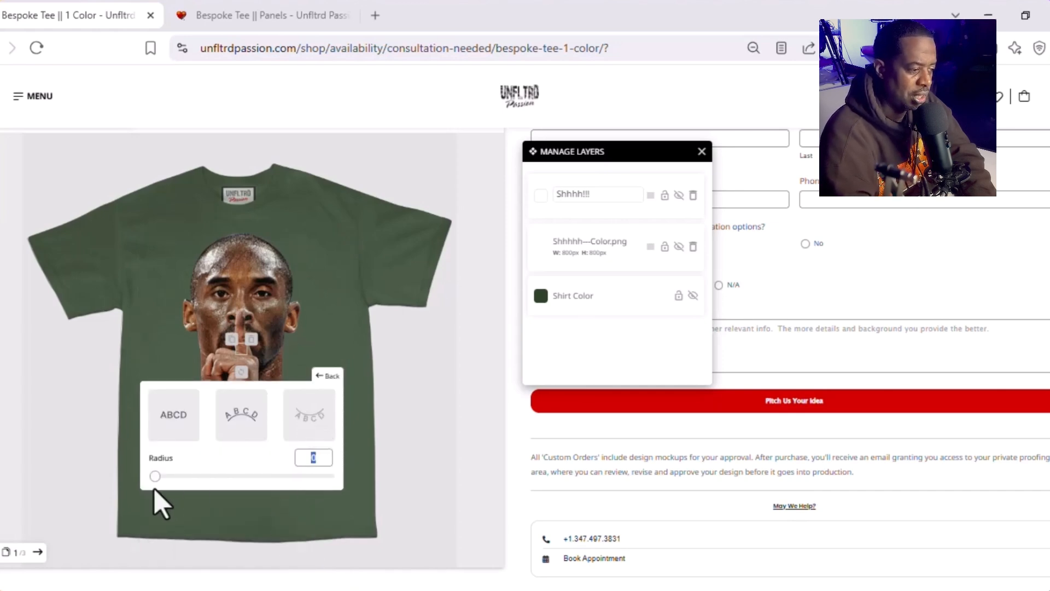
left_click_drag(155, 475, 209, 476)
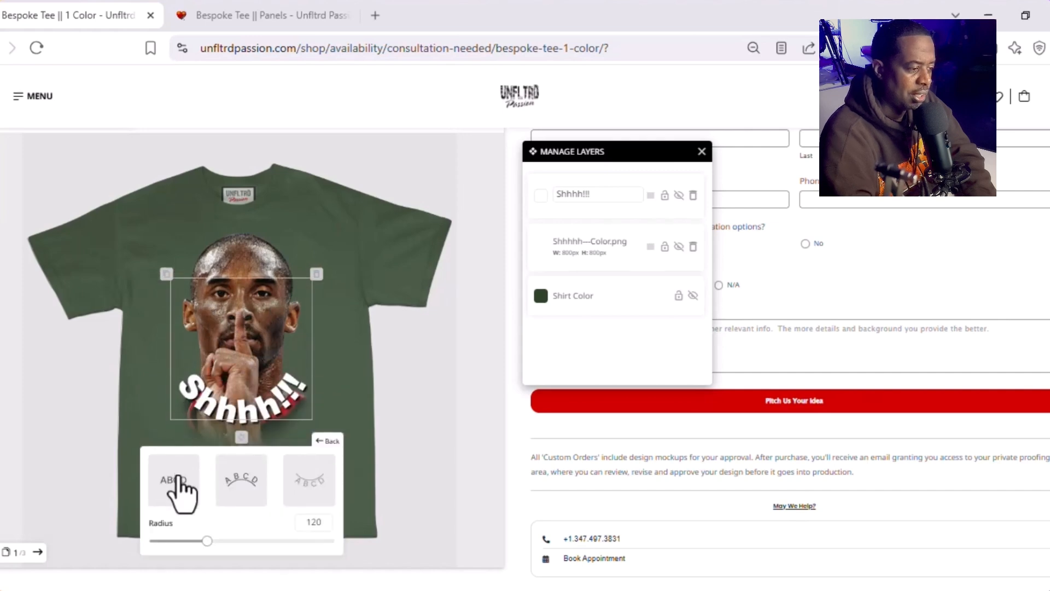
Step: Return the "Shhhh!!!" text to a straight line and move it down over the lower edge of the portrait
left_click(178, 477)
left_click(328, 441)
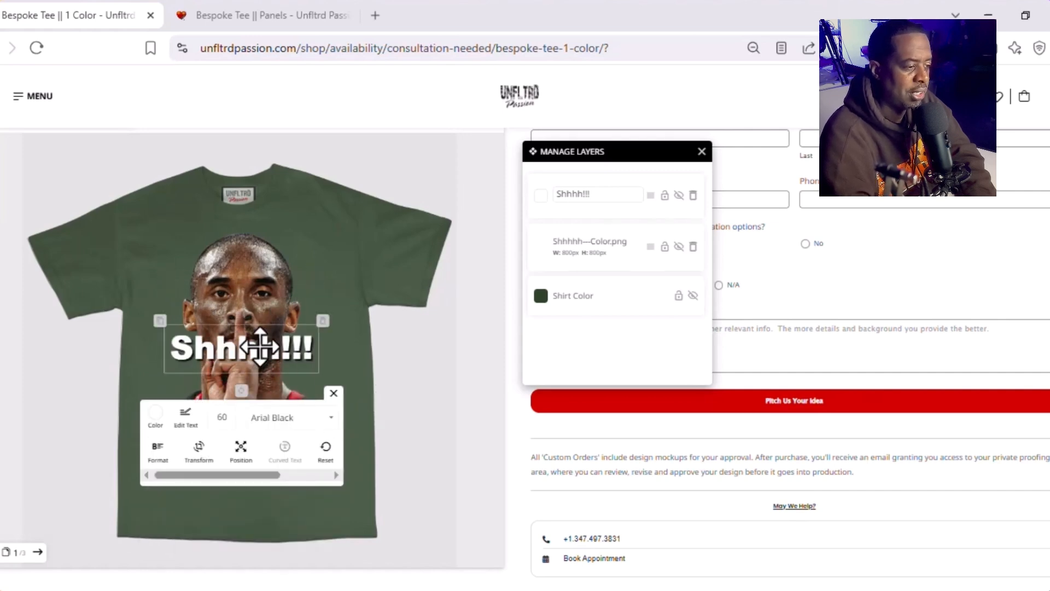
left_click_drag(260, 347, 261, 438)
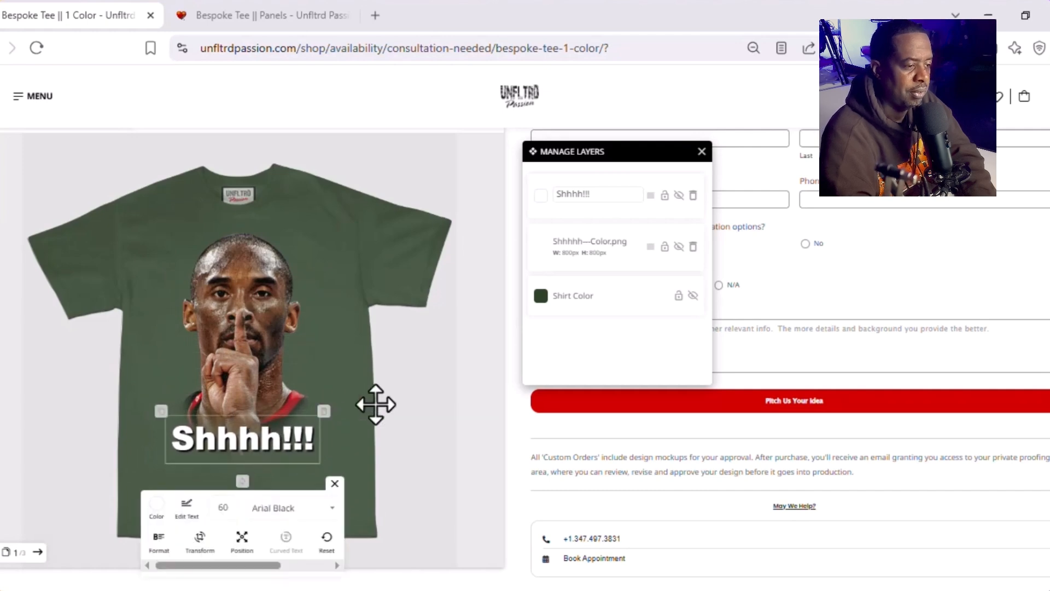
Step: Change the shirt color to a dark navy blue through the Shirt Color layer
left_click(541, 296)
mouse_move(566, 347)
left_mouse_down()
mouse_move(515, 356)
mouse_move(515, 346)
mouse_move(541, 344)
left_mouse_up()
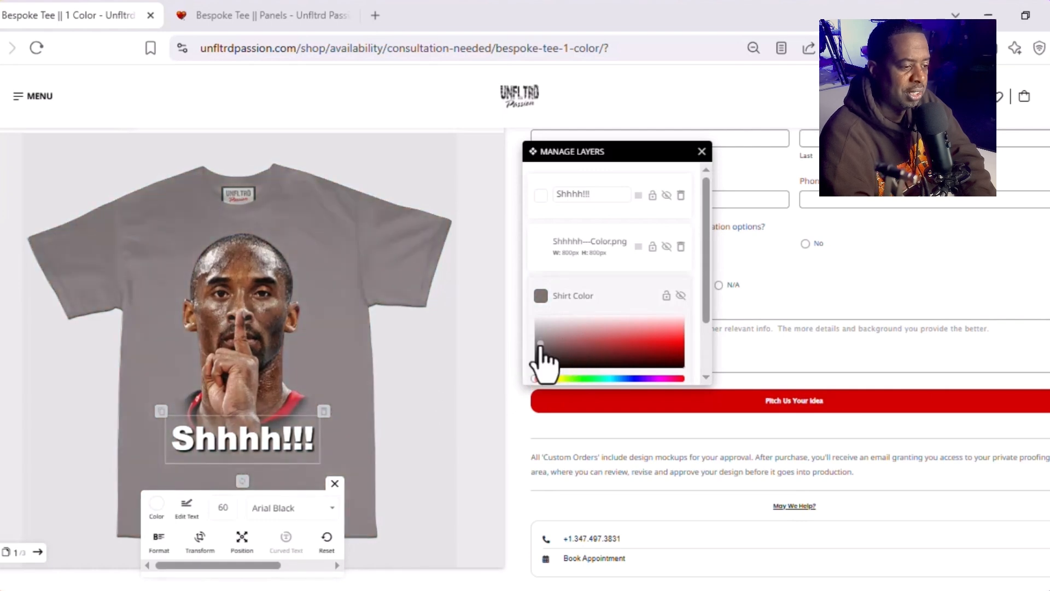
mouse_move(598, 377)
left_mouse_down()
mouse_move(641, 379)
mouse_move(628, 387)
left_mouse_up()
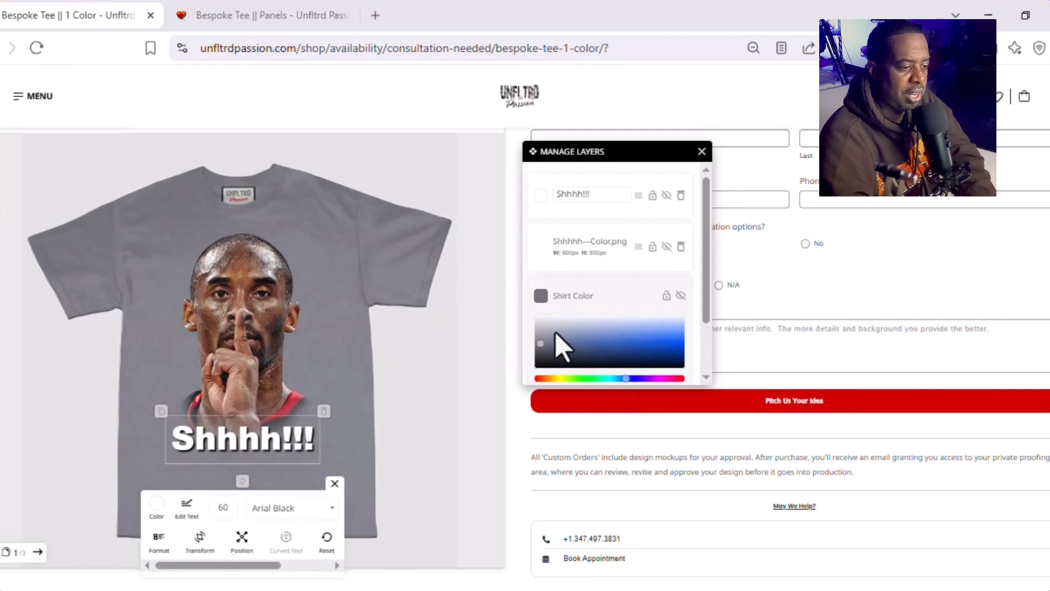
mouse_move(556, 333)
left_mouse_down()
mouse_move(558, 352)
mouse_move(572, 365)
mouse_move(580, 359)
left_mouse_up()
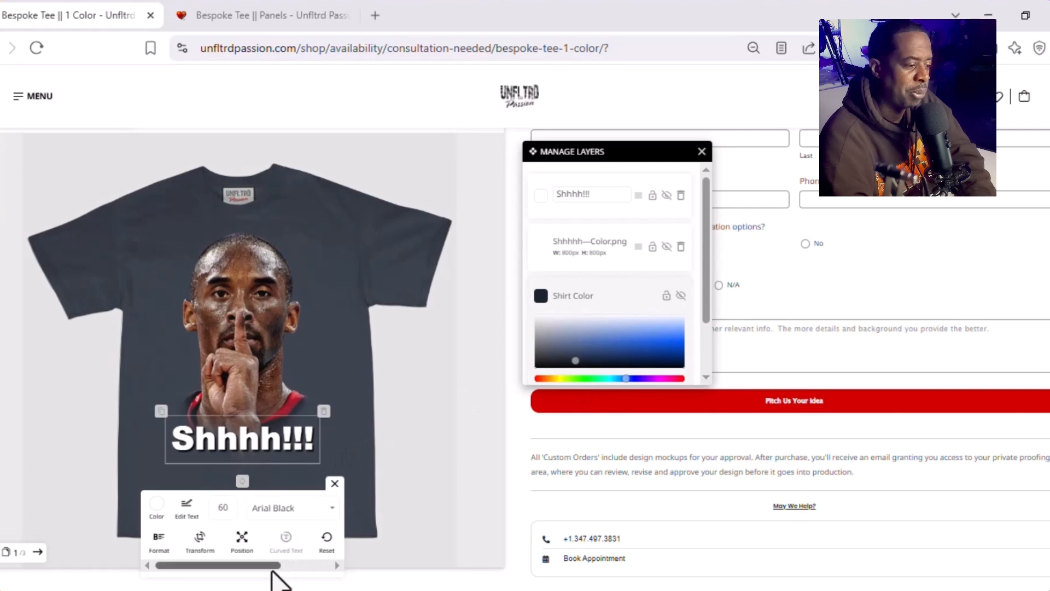
Step: Enlarge the "Shhhh!!!" text on the shirt to a font size of 74
left_click_drag(272, 570, 328, 570)
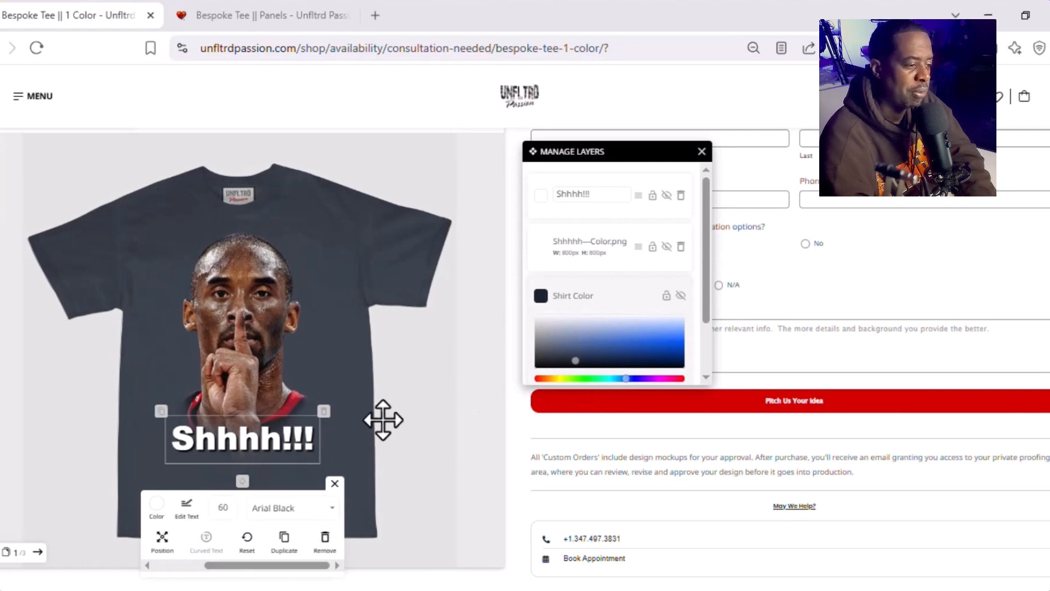
left_click(261, 438)
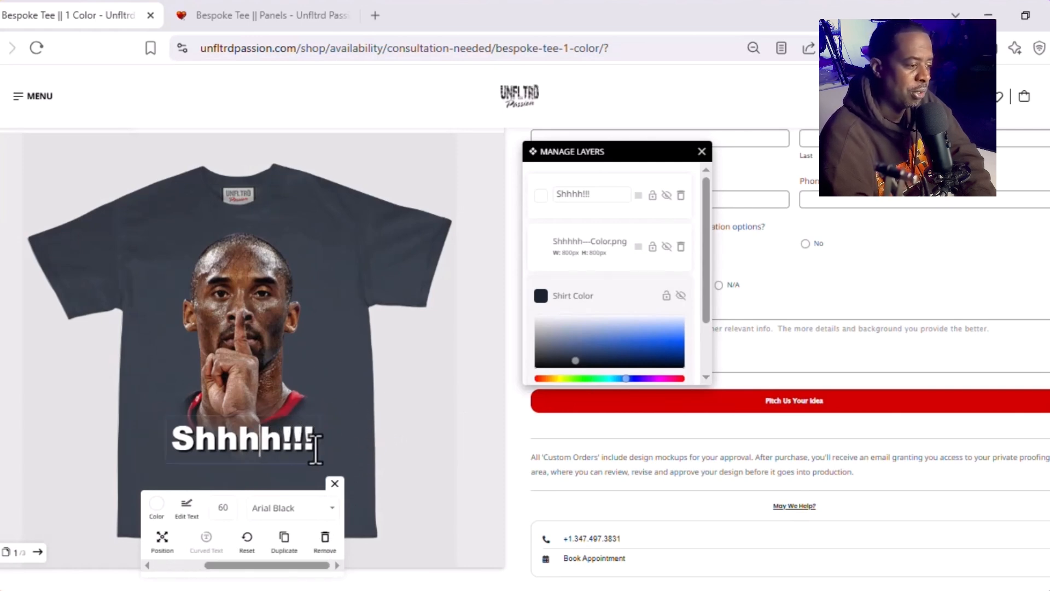
left_click(428, 412)
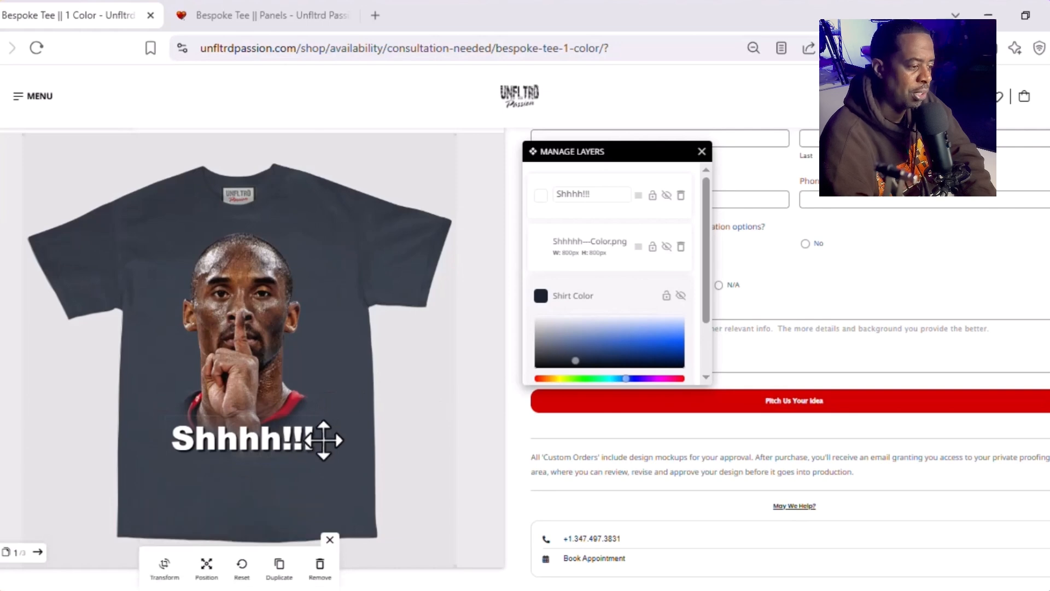
left_click(292, 439)
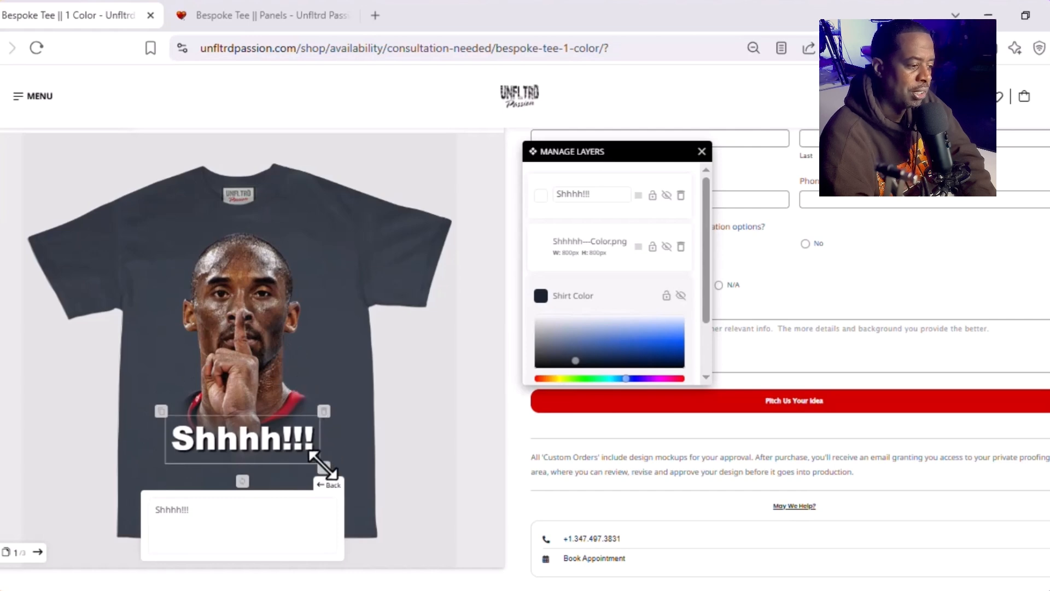
mouse_move(323, 465)
left_mouse_down()
mouse_move(347, 480)
mouse_move(322, 483)
left_mouse_up()
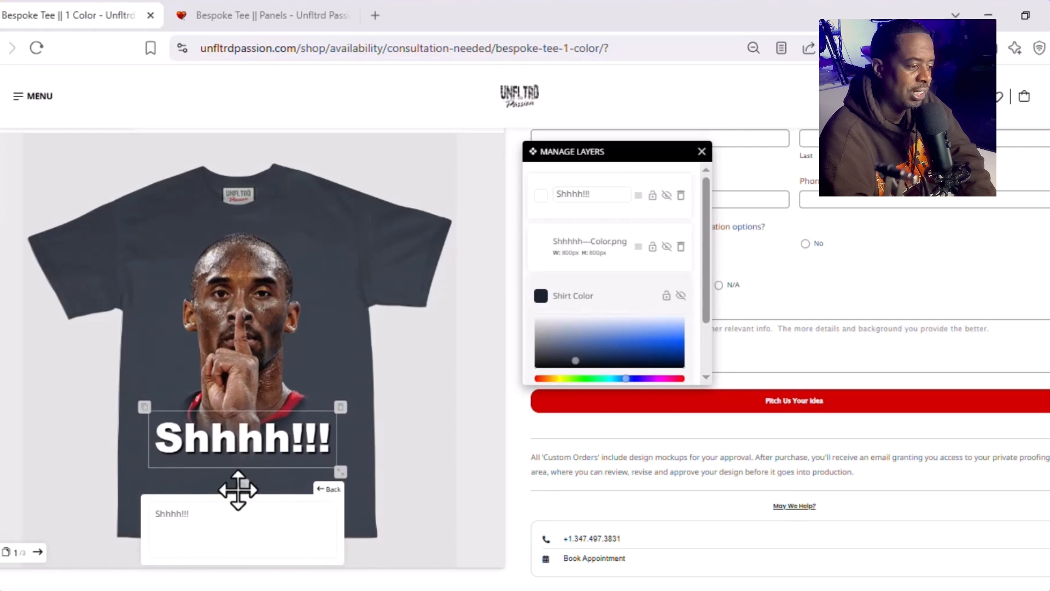
Step: Try rotating the text freehand and move the portrait slightly down behind it
left_click_drag(239, 490, 270, 488)
left_click_drag(278, 371, 250, 378)
left_click(245, 464)
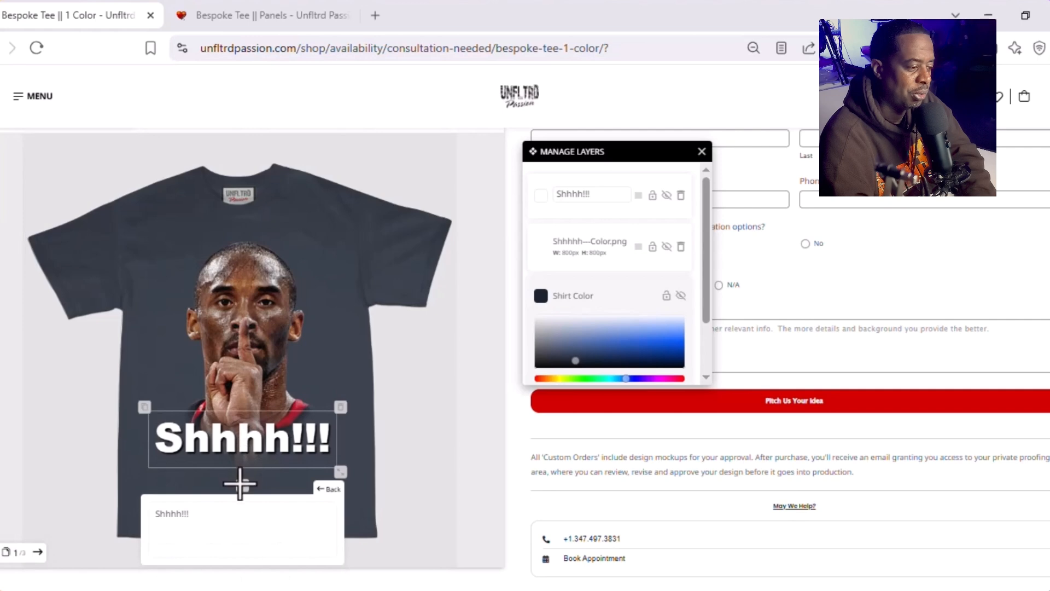
Step: Rotate the "Shhhh!!!" text slightly freehand, then level it with a rotation of 0
left_click_drag(239, 484, 240, 487)
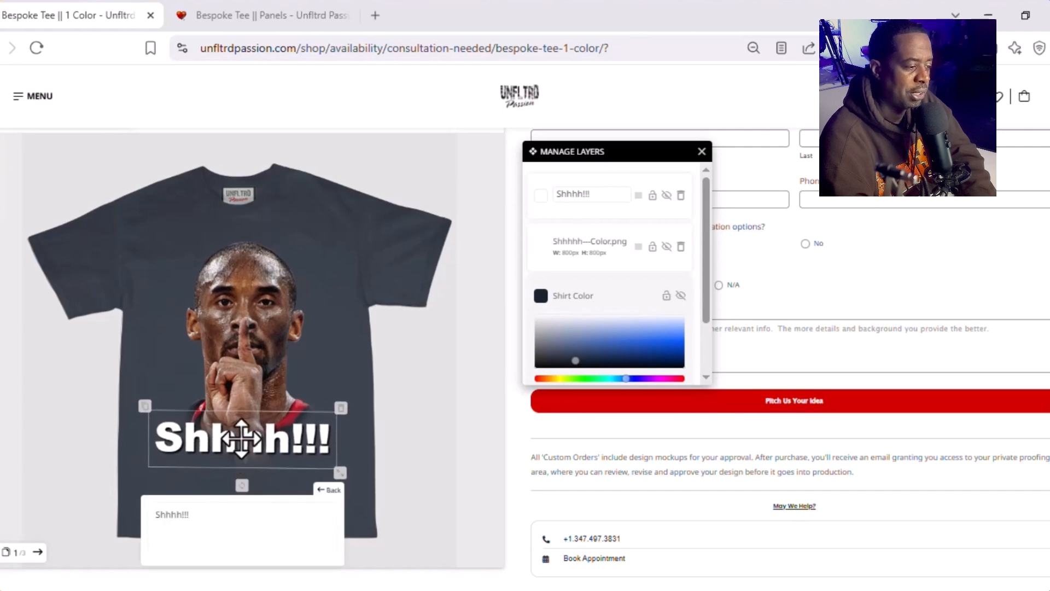
left_click(241, 437)
left_click(319, 489)
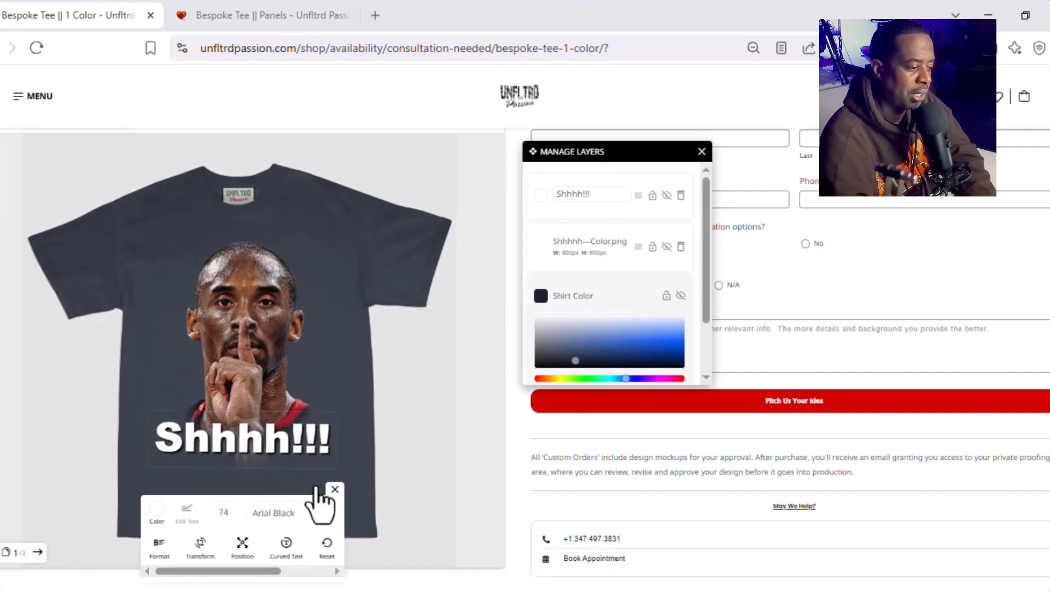
left_click(200, 544)
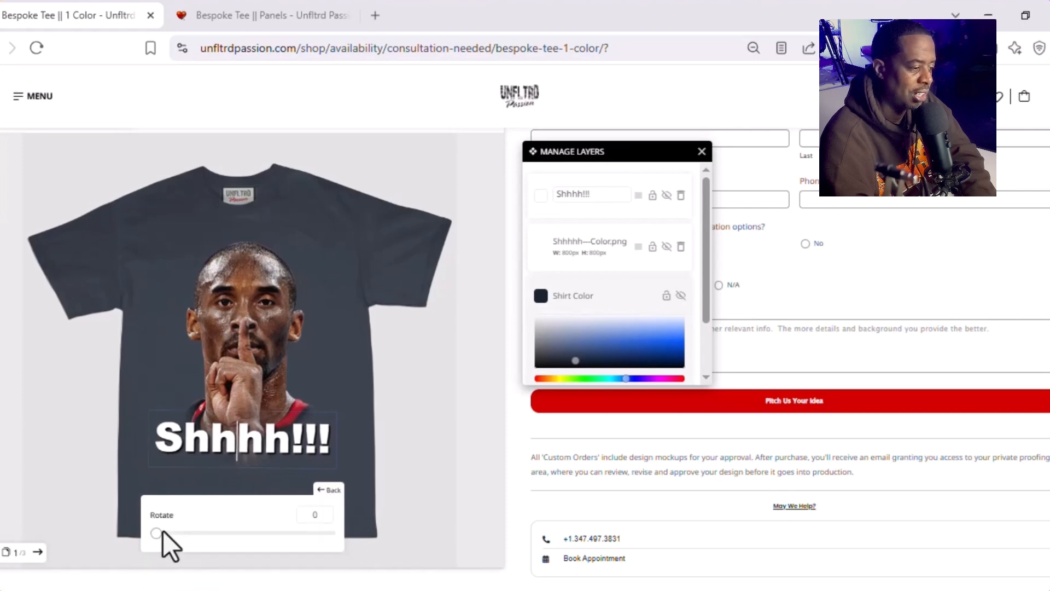
left_click_drag(157, 535, 127, 538)
left_click(347, 458)
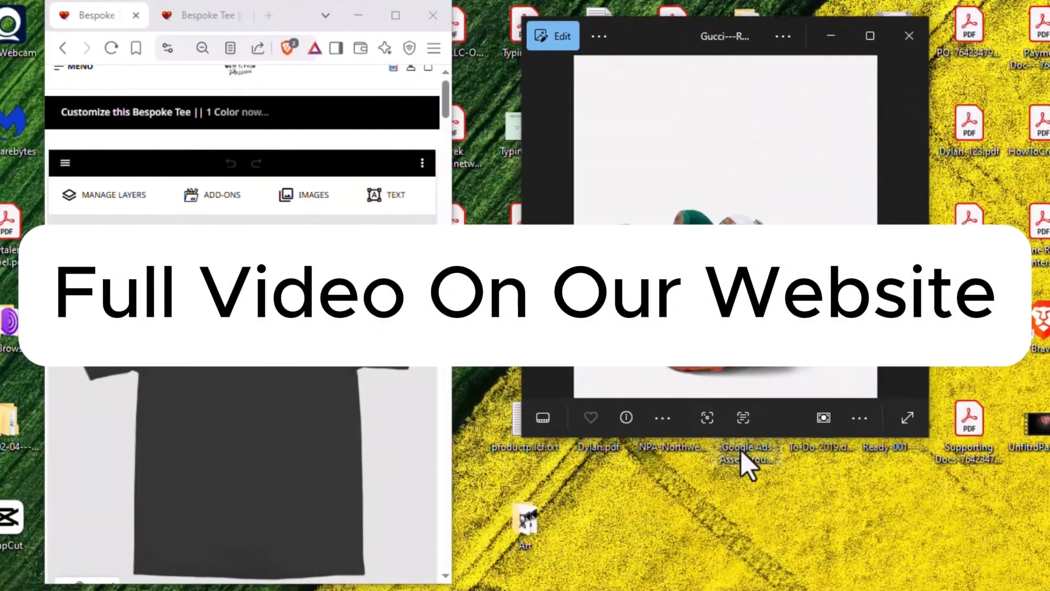
Step: Sample the shirt's fill color from the brown heel in the Gucci sneaker photo, giving #4a3825
scroll(321, 146, "down", 1)
left_click(62, 559)
left_click(414, 561)
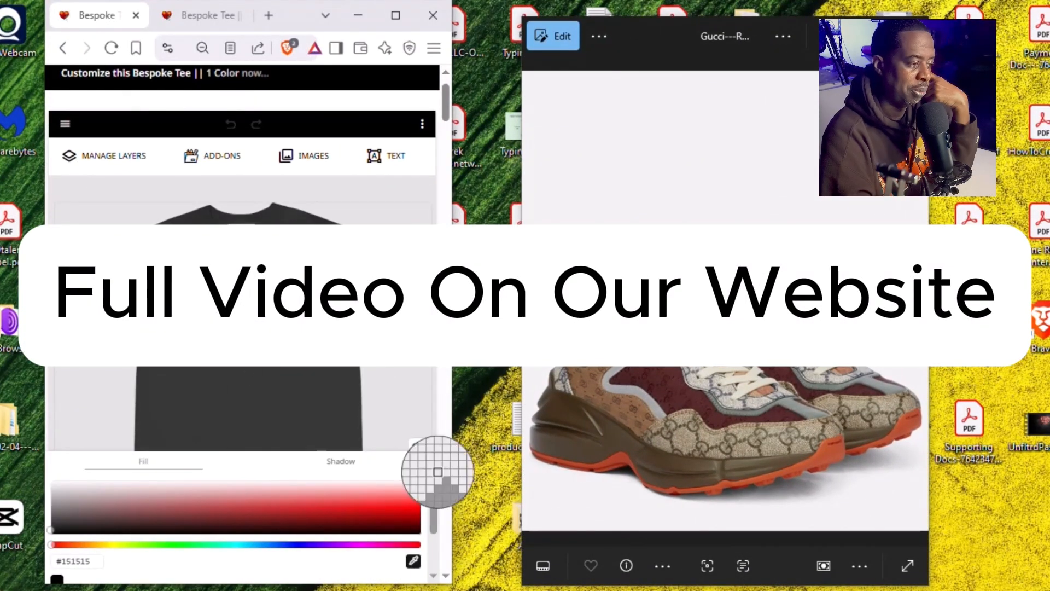
left_click(558, 407)
Step: Resample the shirt color from the sneaker photo, finishing on the brown heel with #43321e
scroll(301, 383, "down", 1)
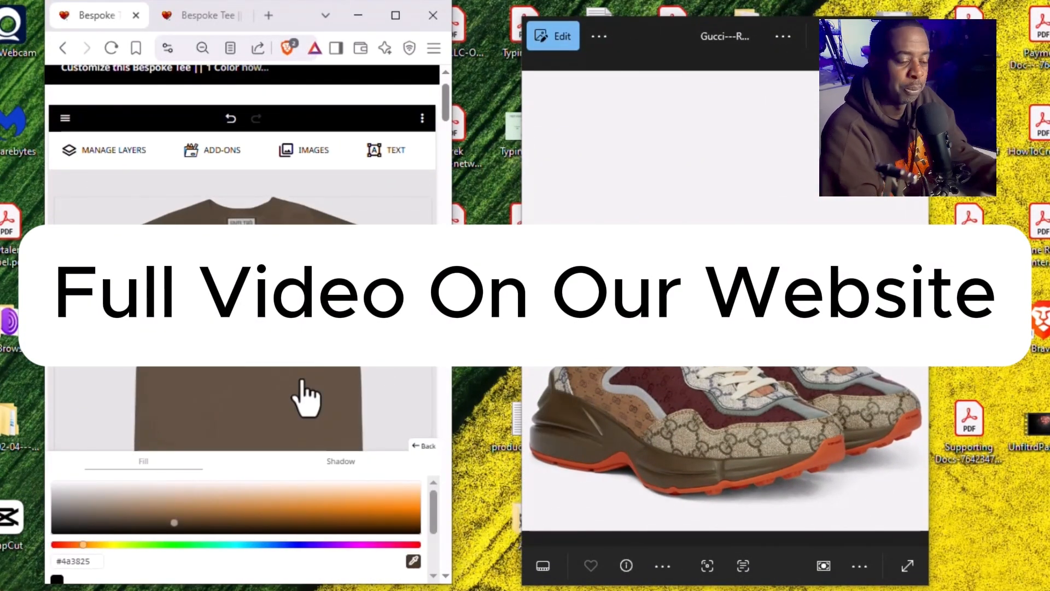
left_click(413, 562)
left_click(653, 351)
left_click(414, 562)
left_click(557, 405)
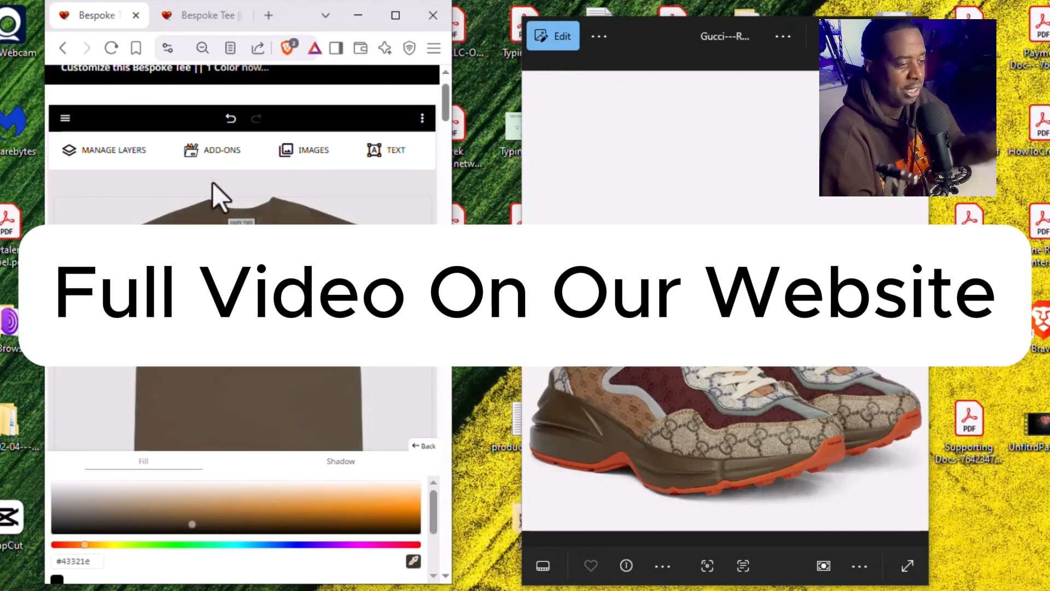
Step: Upload an artwork image to the shirt from the AI G folder inside Desktop > Art
left_click(213, 185)
scroll(215, 477, "down", 5)
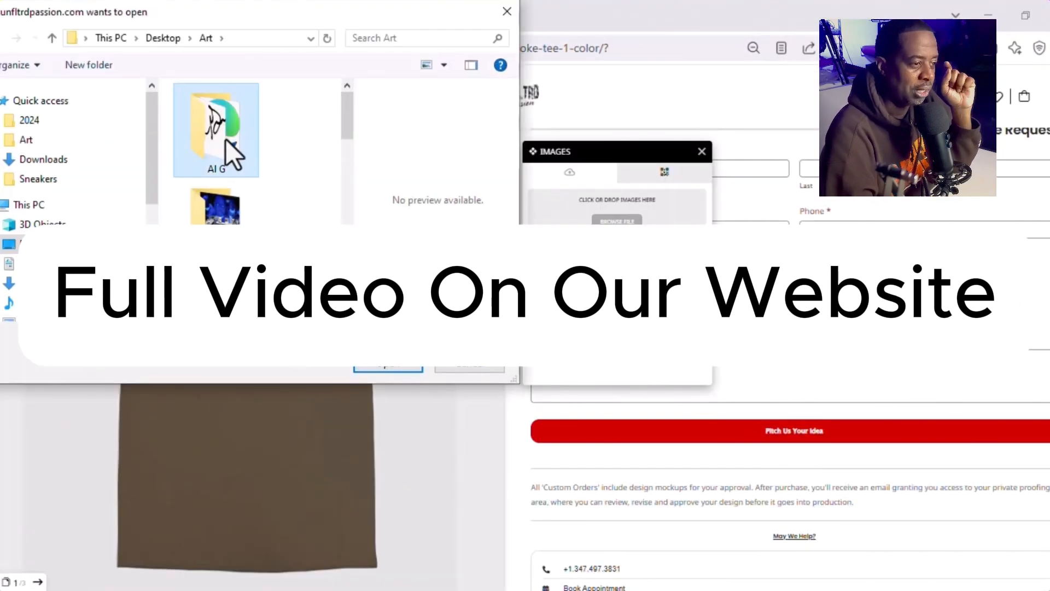
double_click(216, 132)
left_click(387, 369)
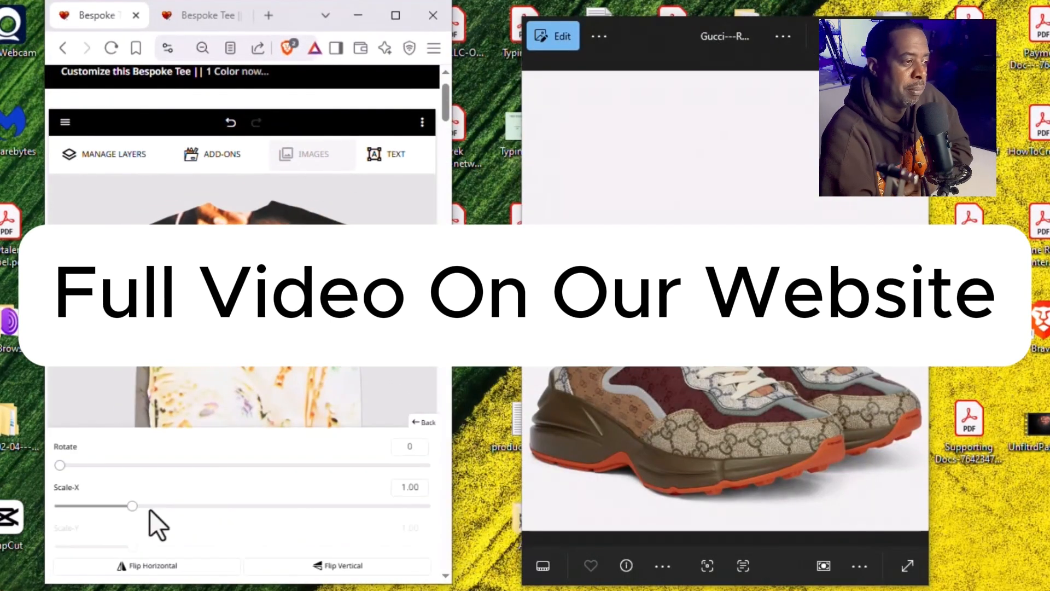
Step: Scale down the uploaded figure image, and enlarge the signature and place it over the figure's lower end
left_click_drag(132, 505, 75, 534)
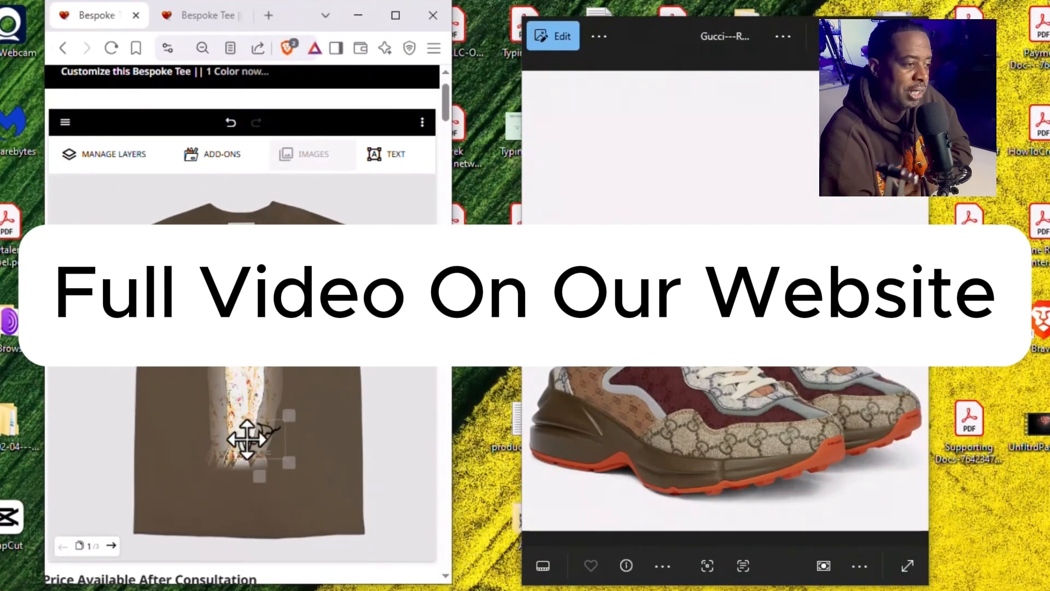
left_click_drag(248, 439, 252, 439)
left_click_drag(291, 463, 307, 475)
left_click_drag(276, 441, 282, 447)
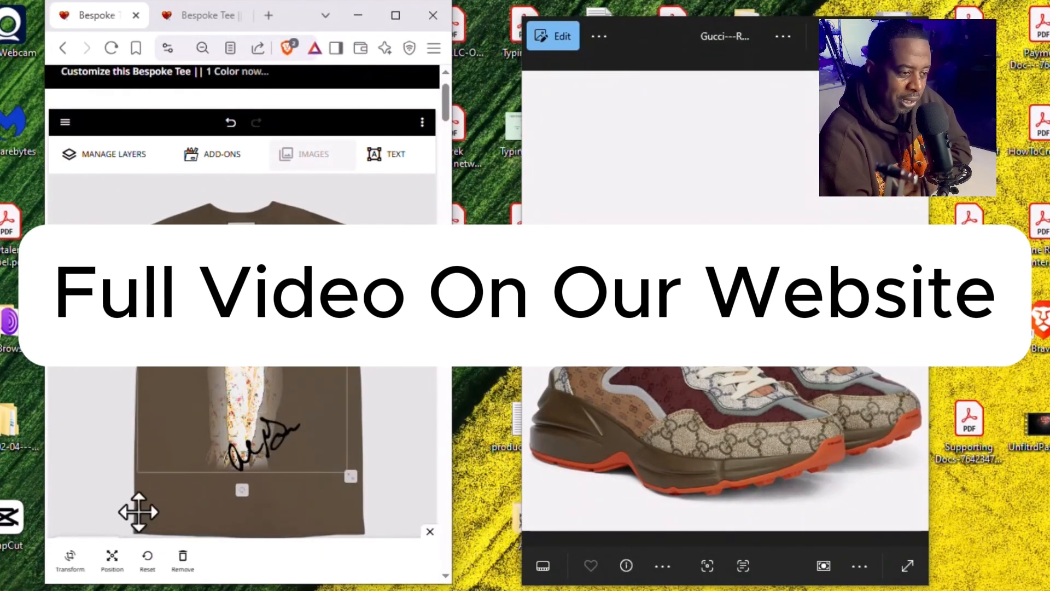
Step: Recolor the shirt with the maroon #4e2324 sampled from the side panel of the sneaker photo
left_click(60, 557)
left_click(413, 560)
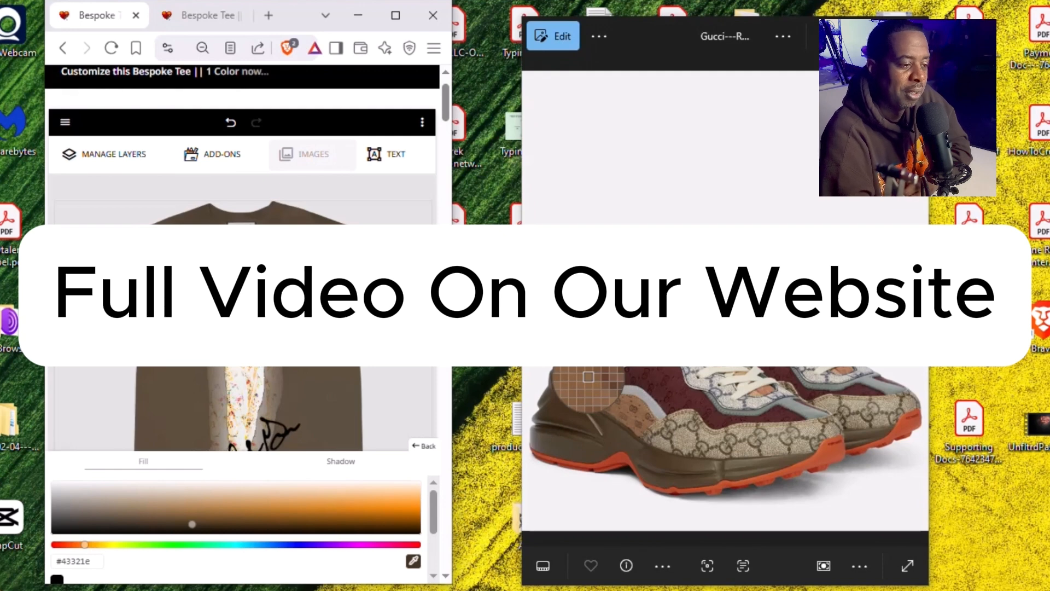
left_click(663, 374)
left_click(358, 376)
Step: Recolor the shirt with the tan sampled from the rear side panel of the sneaker photo
left_click(60, 558)
left_click(414, 559)
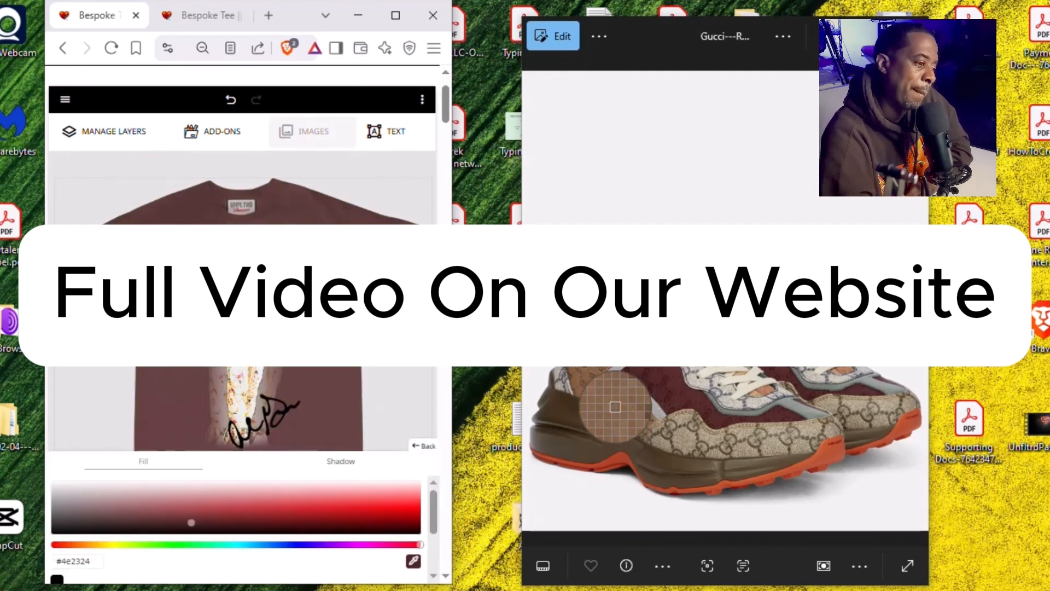
left_click(616, 406)
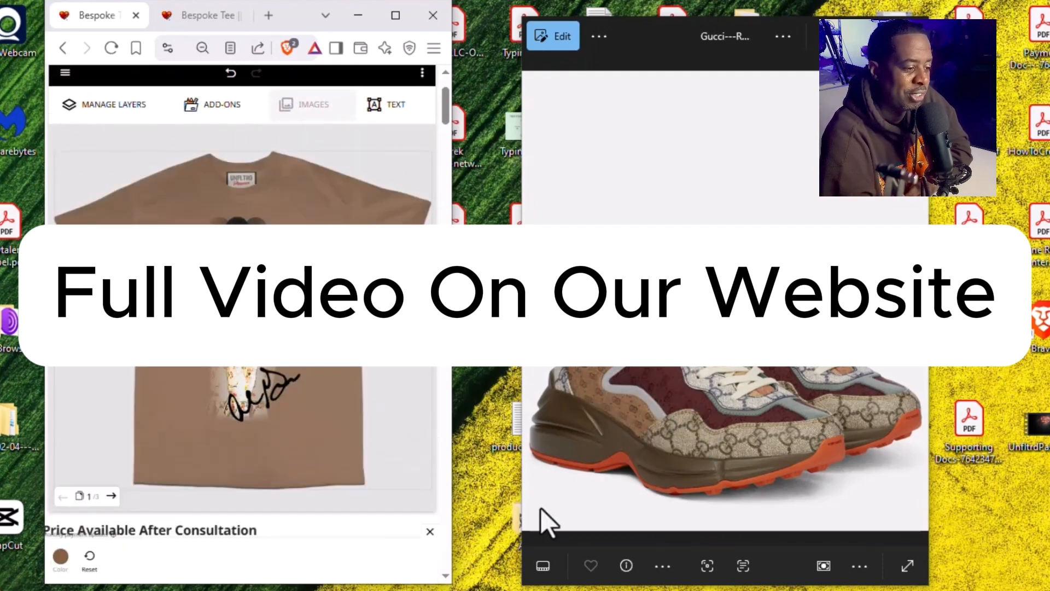
Step: Recolor the second color of the signature with the orange-red #aa4127 sampled from the sneaker's sole
left_click(60, 556)
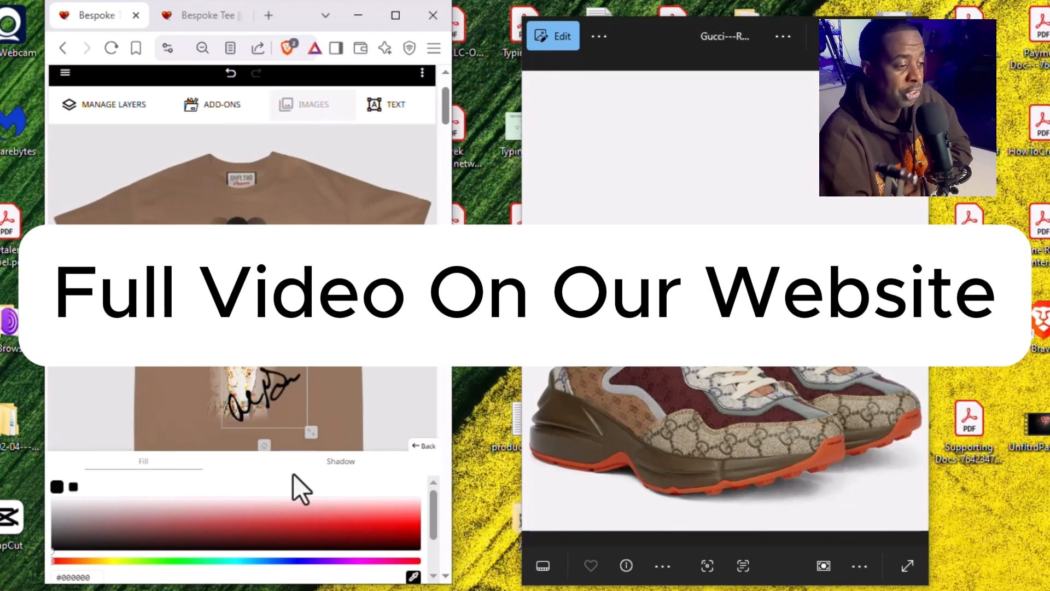
left_click(72, 487)
left_click(414, 577)
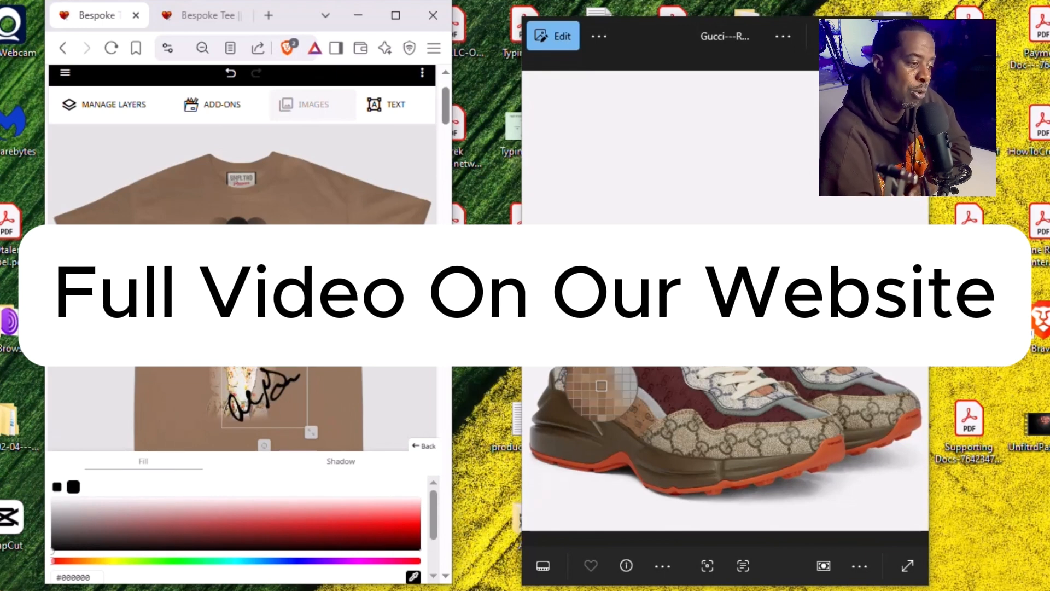
left_click(630, 385)
left_click(413, 577)
left_click(609, 475)
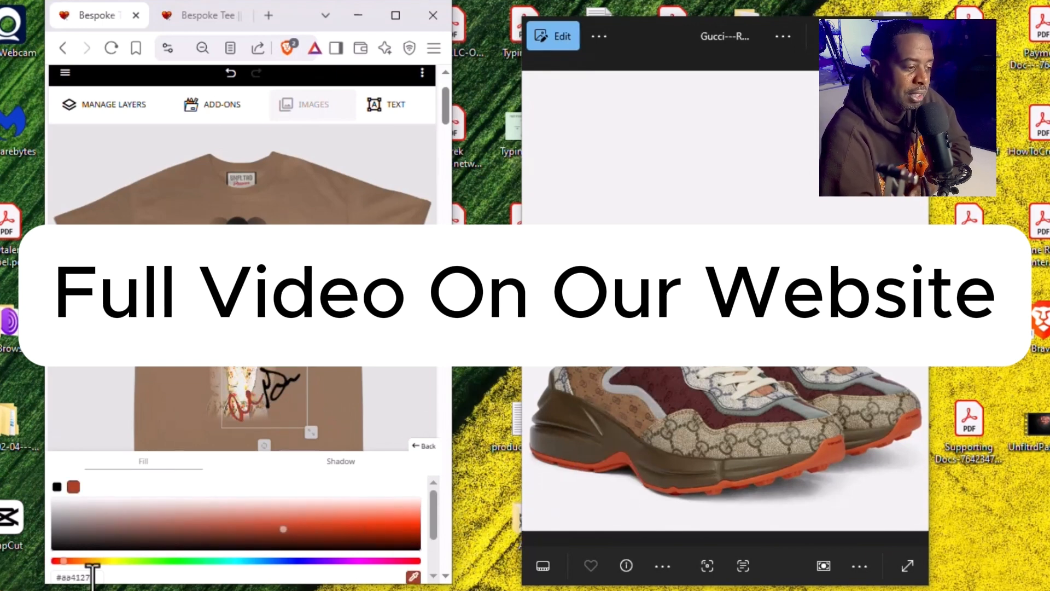
Step: Copy the hex code #aa4127 and apply it to the signature's first color as well
left_click_drag(93, 578, 53, 586)
key("ctrl+c")
scroll(74, 514, "up", 1)
left_click(57, 486)
key("ctrl+v")
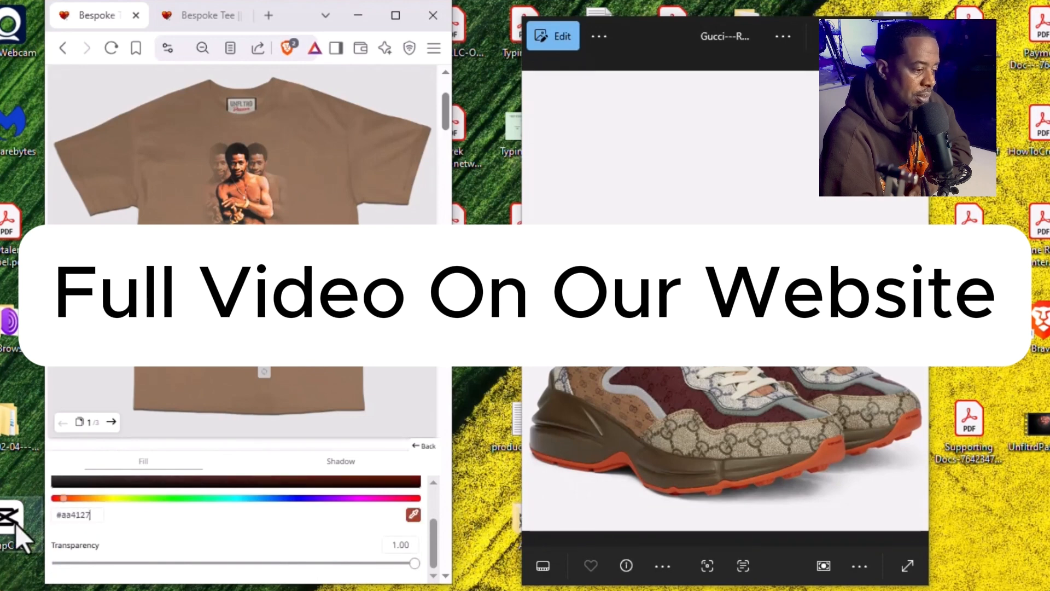
scroll(328, 411, "up", 1)
left_click(424, 445)
Step: Recolor both colors of the signature with a green sampled from the sneaker photo
left_click(61, 557)
left_click(74, 513)
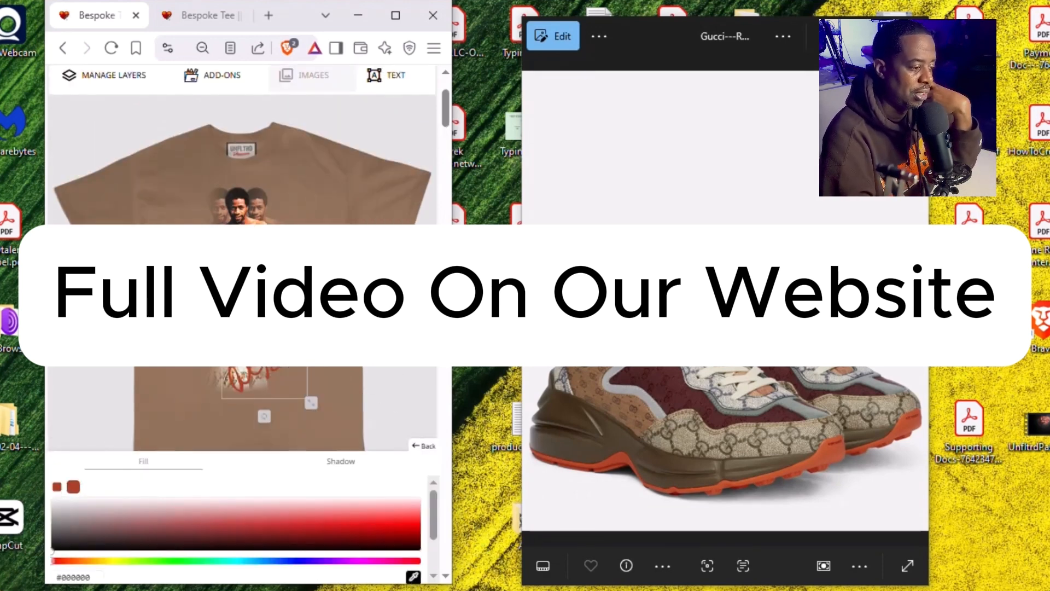
left_click(656, 323)
left_click_drag(94, 577, 54, 586)
key("ctrl+c")
left_click(57, 487)
left_click_drag(94, 577, 54, 586)
key("ctrl+v")
scroll(344, 378, "up", 1)
left_click(424, 446)
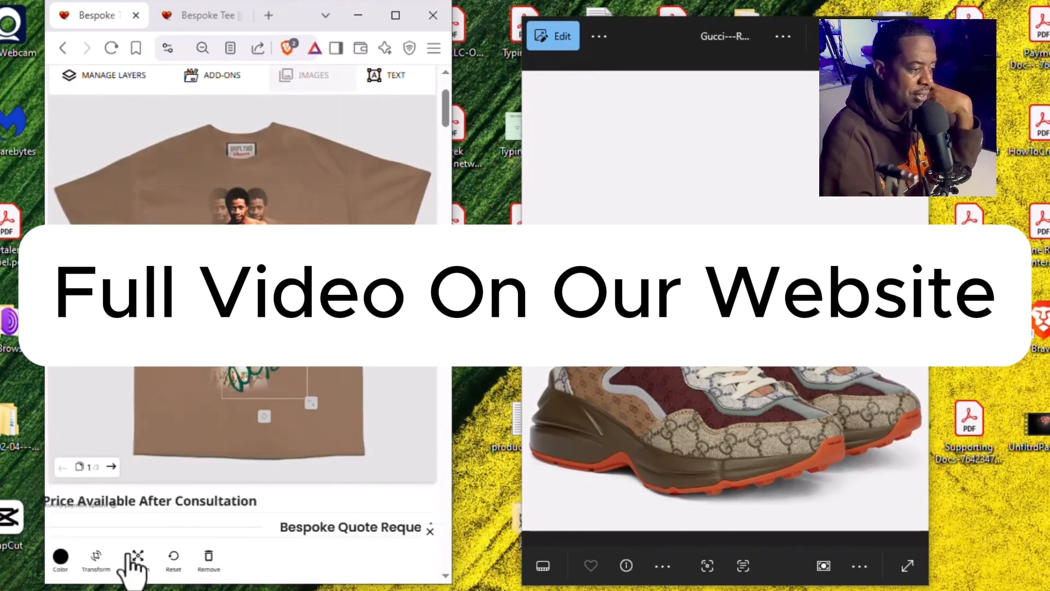
Step: Open the signature's shadow settings and go to the Offset X and Offset Y options
left_click(130, 555)
scroll(403, 514, "down", 5)
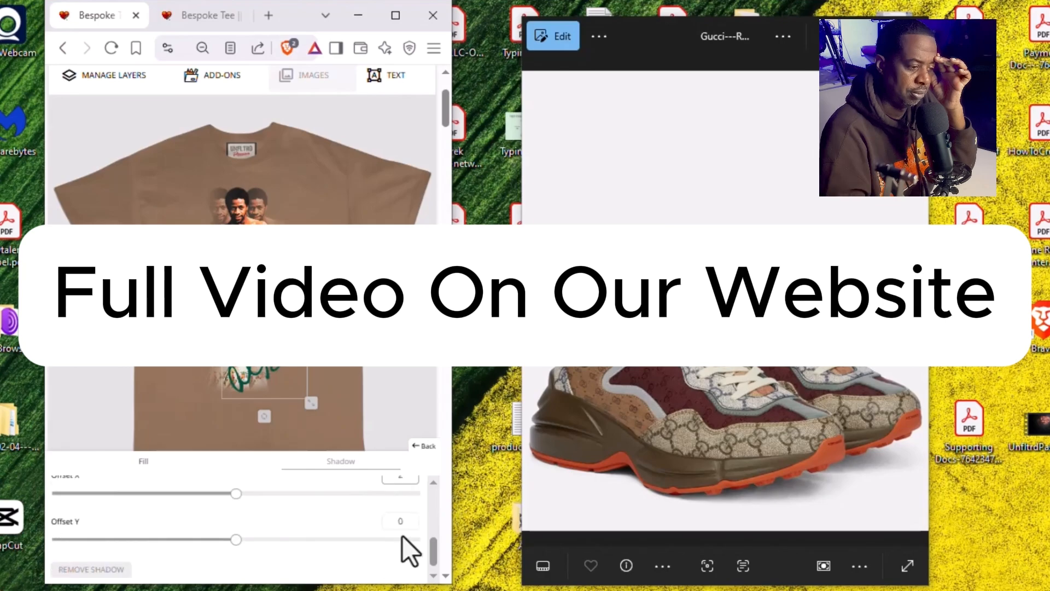
scroll(433, 503, "down", 3)
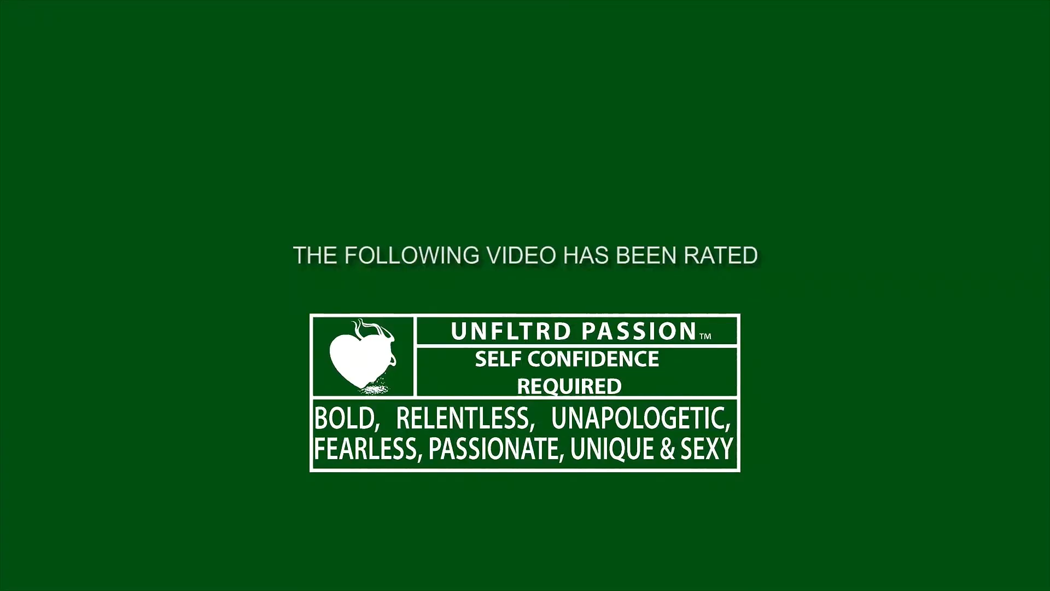